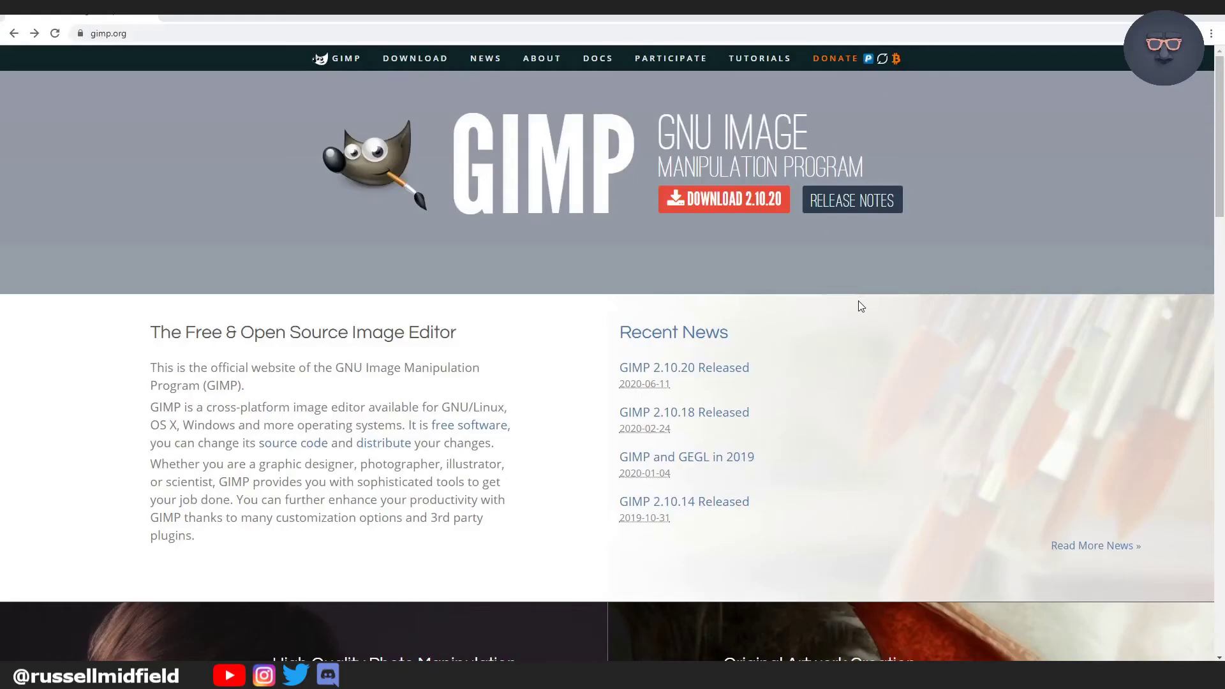
Look through the GIMP home page and open the download page for version 2.10.20.
scroll(862, 303, down, 12)
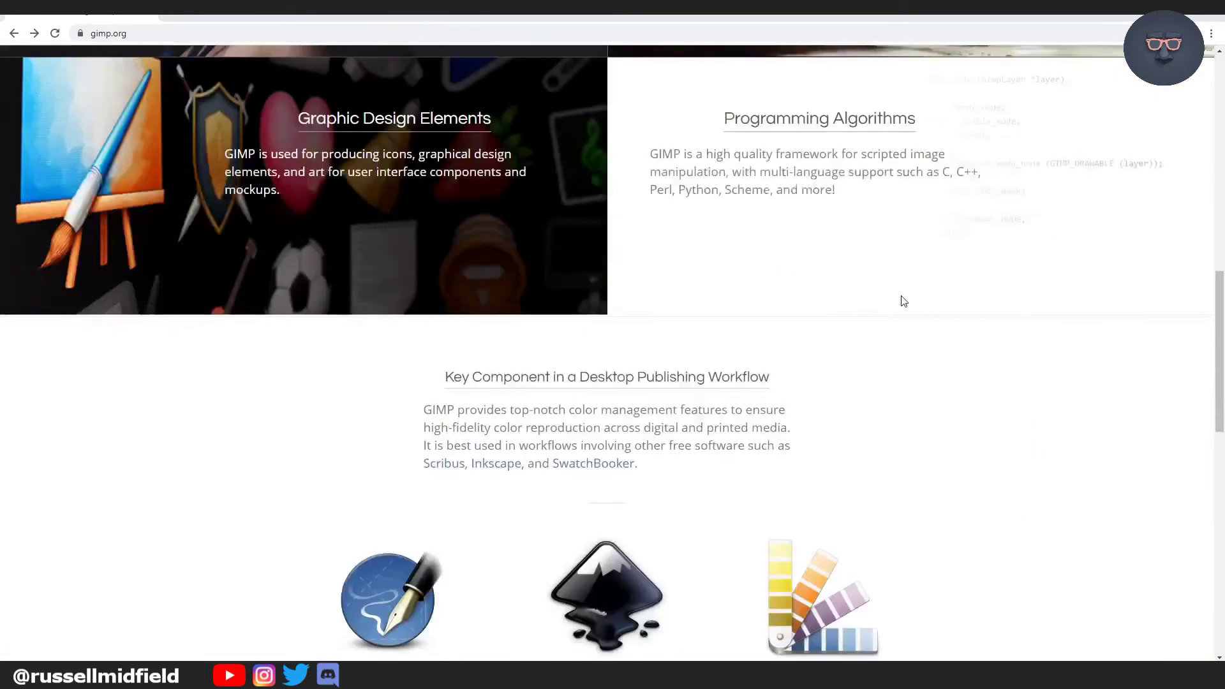
scroll(900, 303, down, 8)
scroll(905, 309, up, 15)
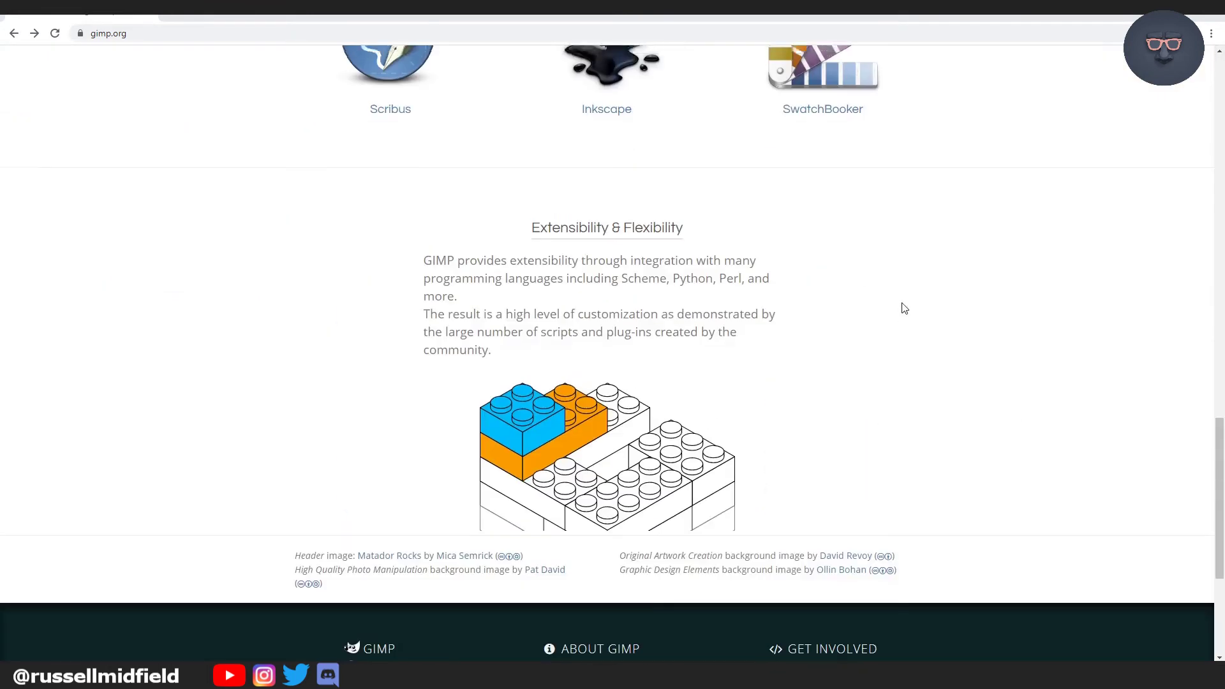
scroll(901, 308, up, 6)
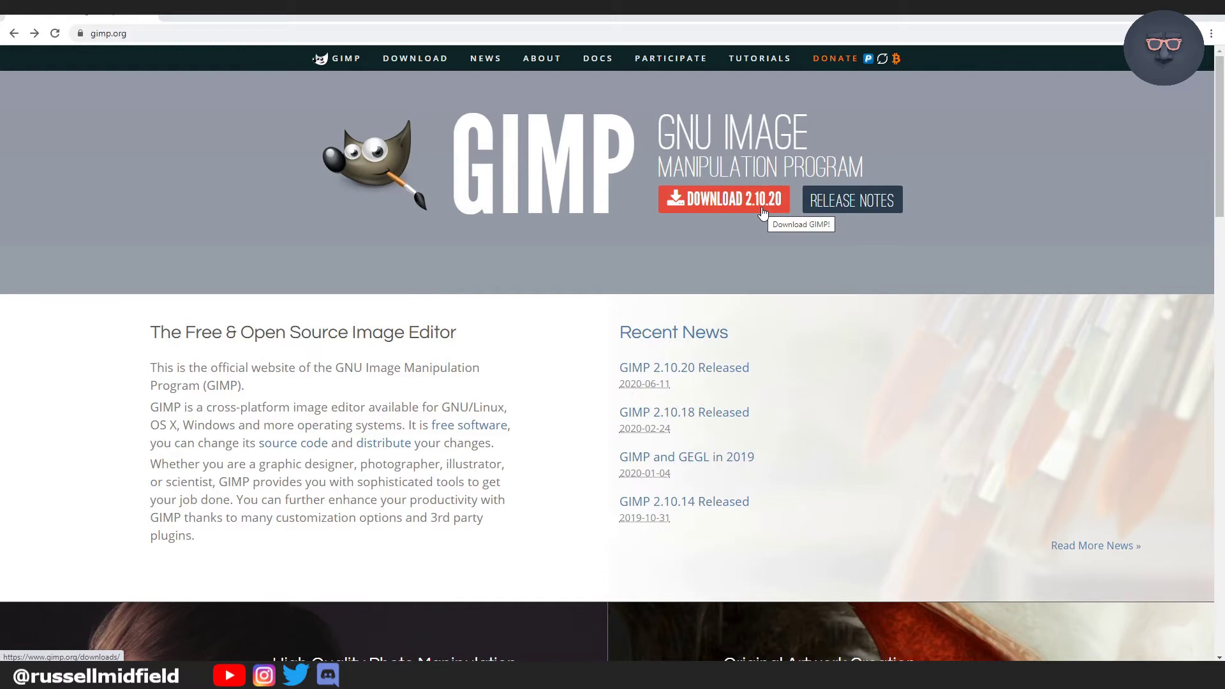
click(763, 213)
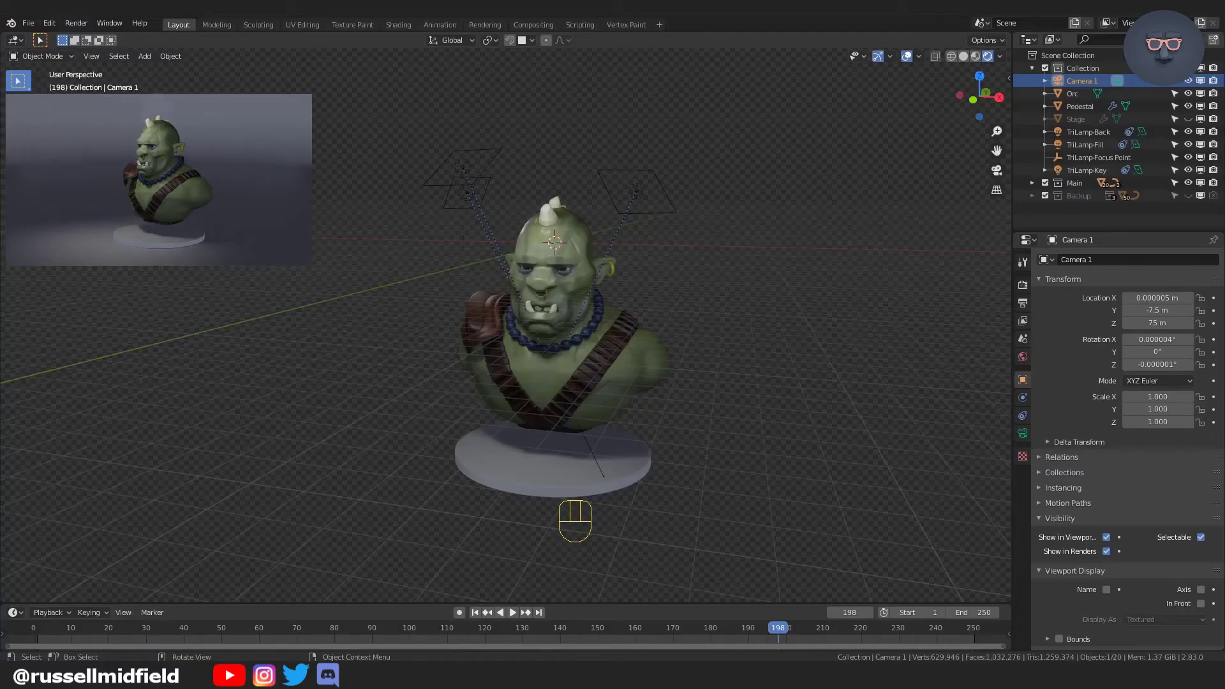
Switch to Blender and clear the location and rotation of Camera 1.
click(1082, 79)
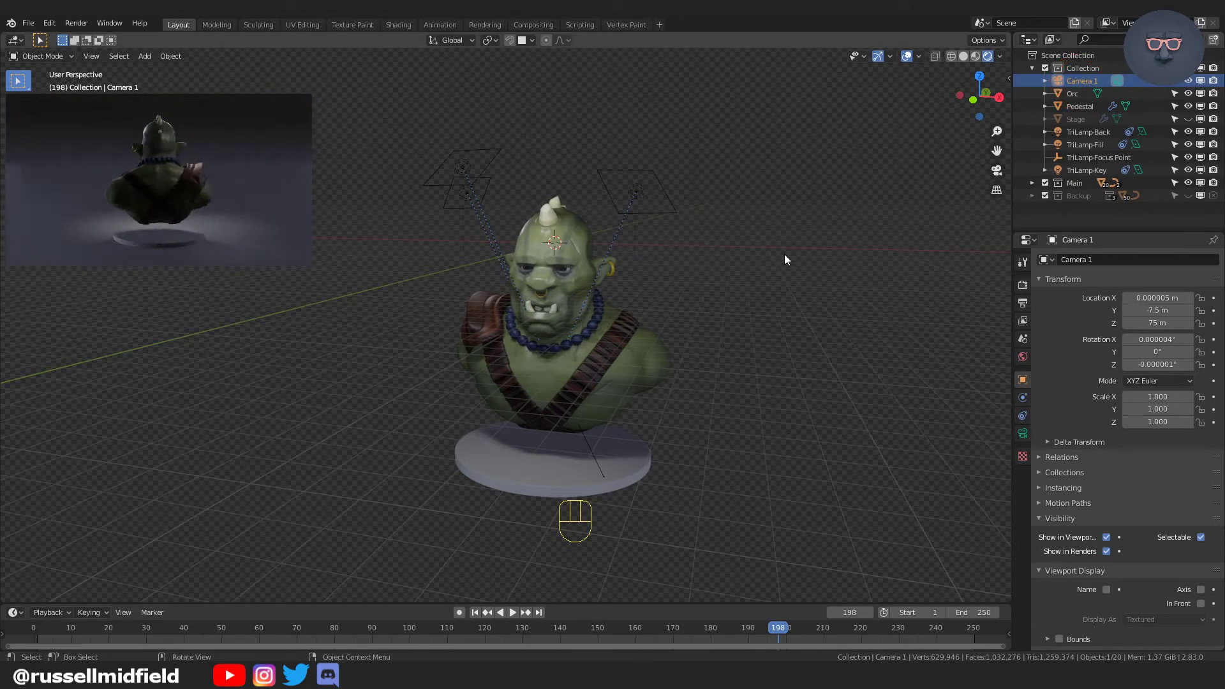
key(alt+g)
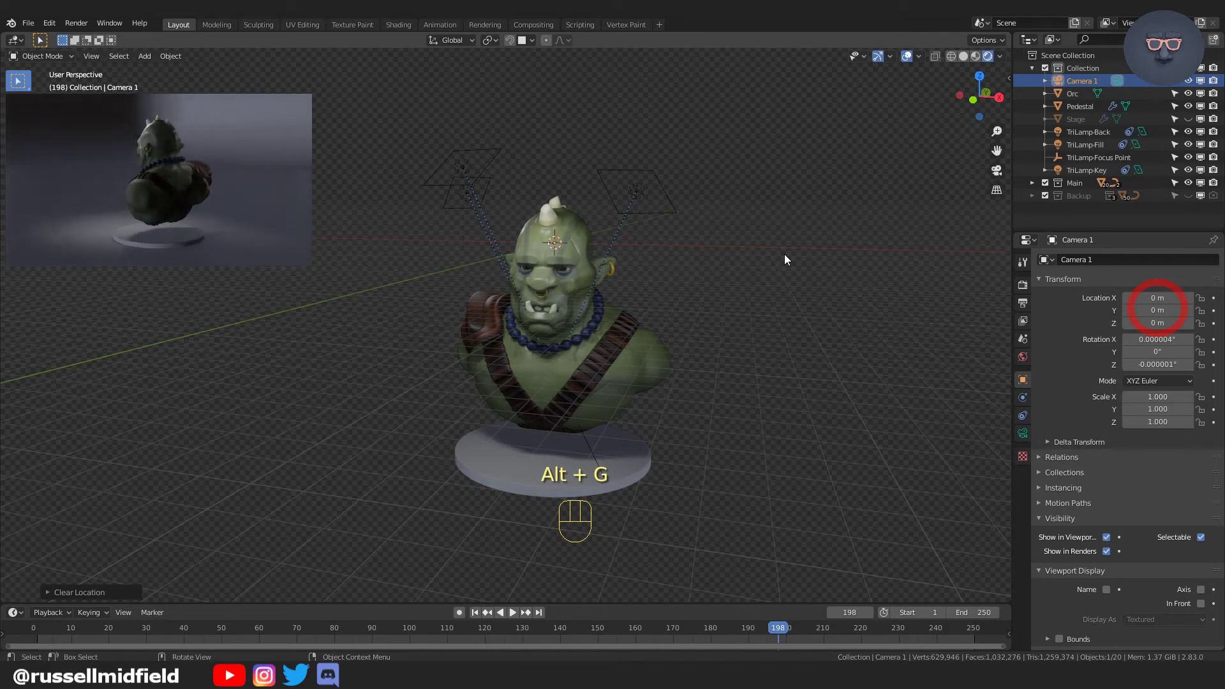
key(alt+r)
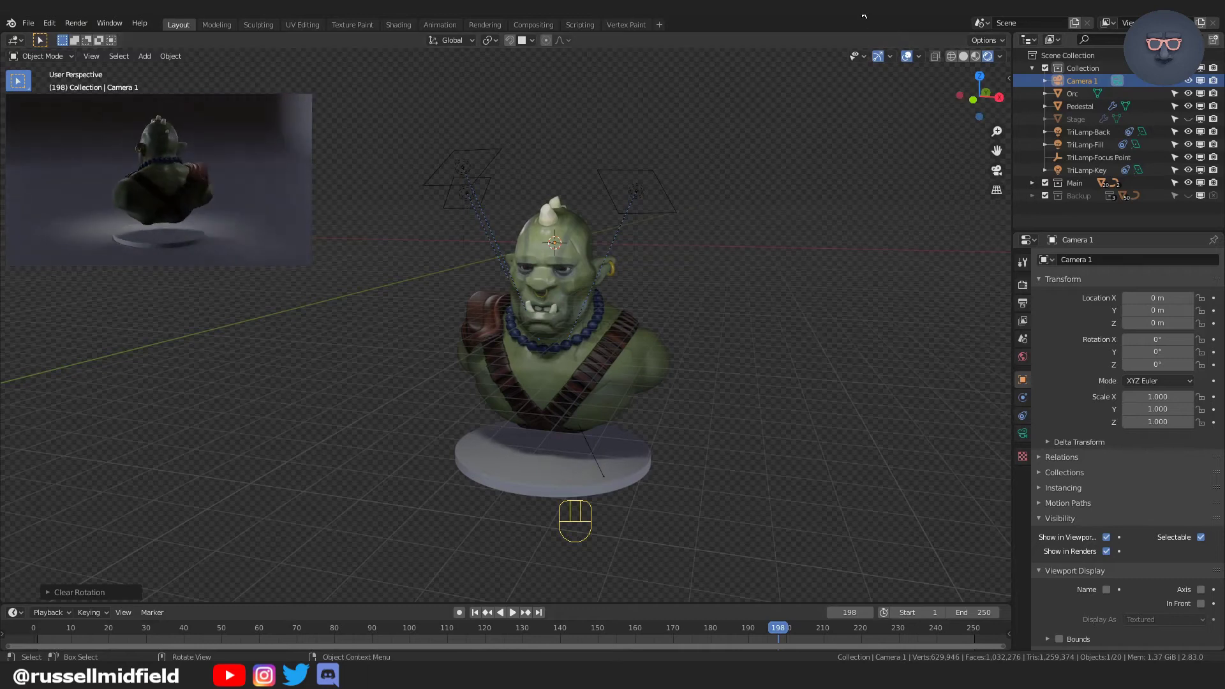
Add a Plain Axes empty at the world origin while in the front orthographic view.
key(KP_1)
key(KP_1)
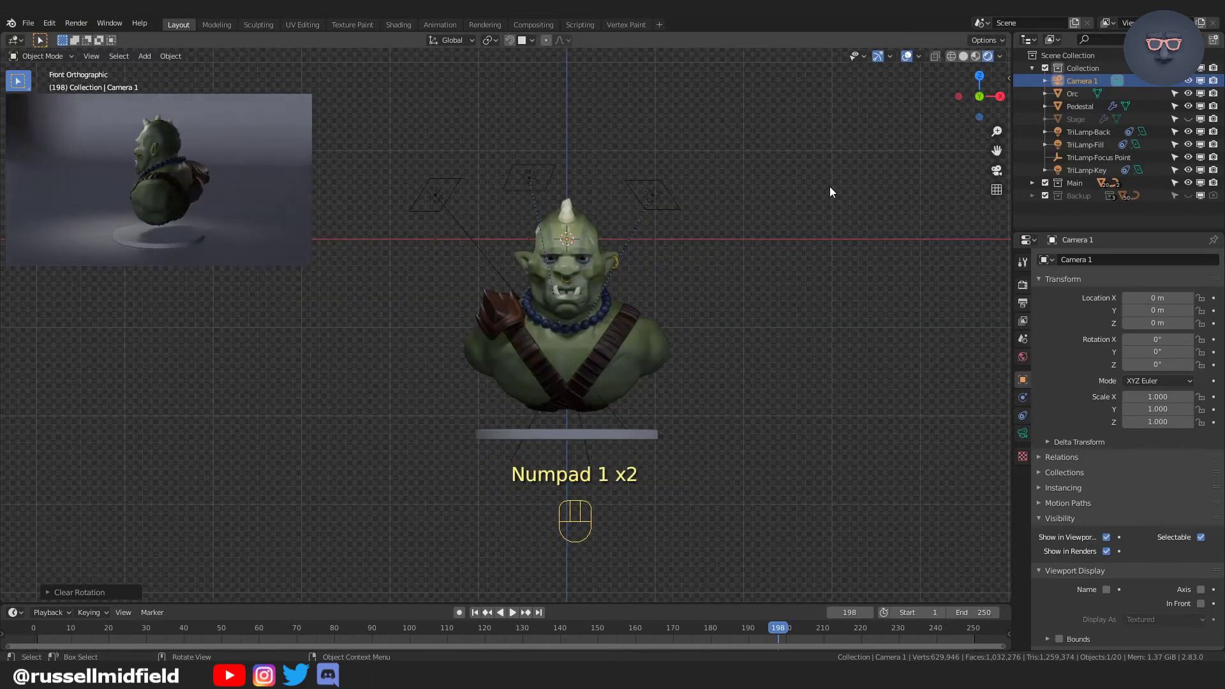
shift+middle_drag(832, 185, 816, 246)
scroll(755, 273, up, 1)
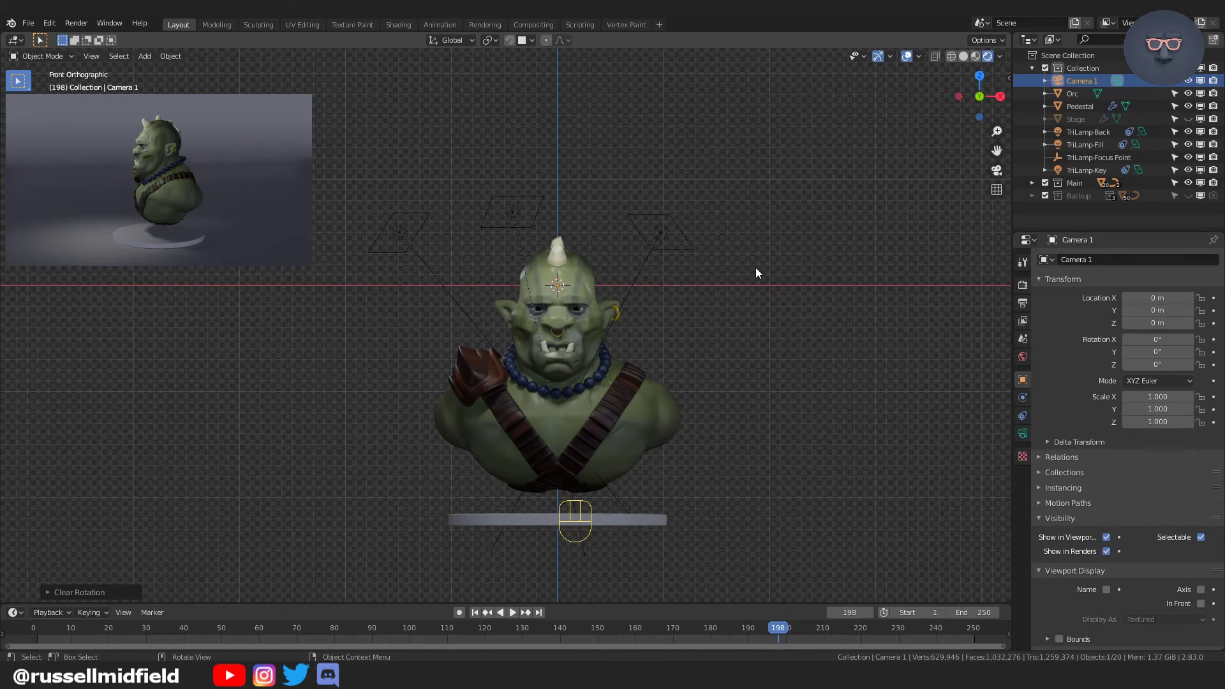
key(shift+a)
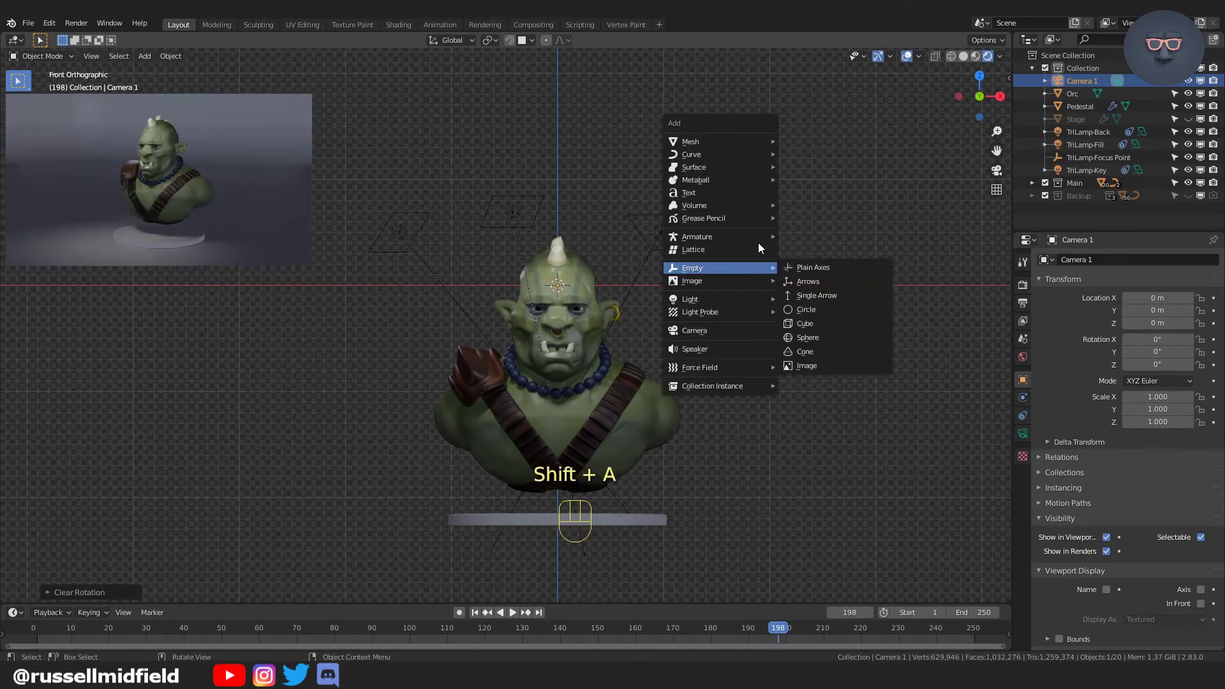
mouse_move(758, 241)
mouse_move(753, 268)
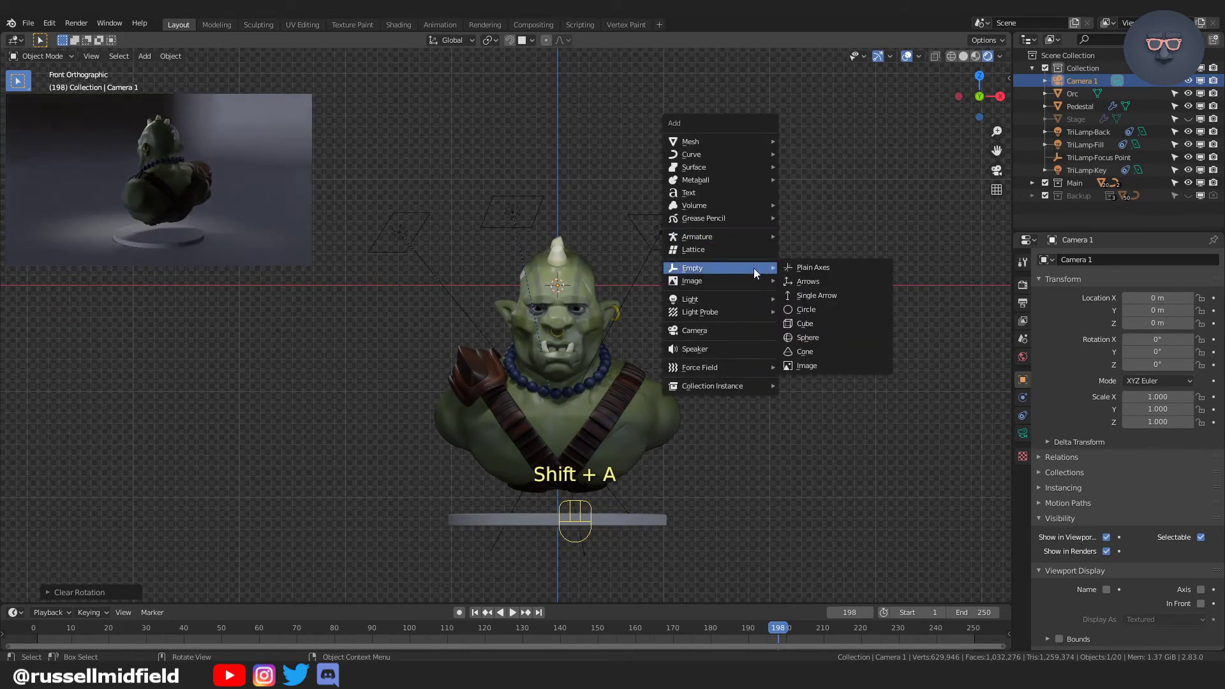
click(818, 263)
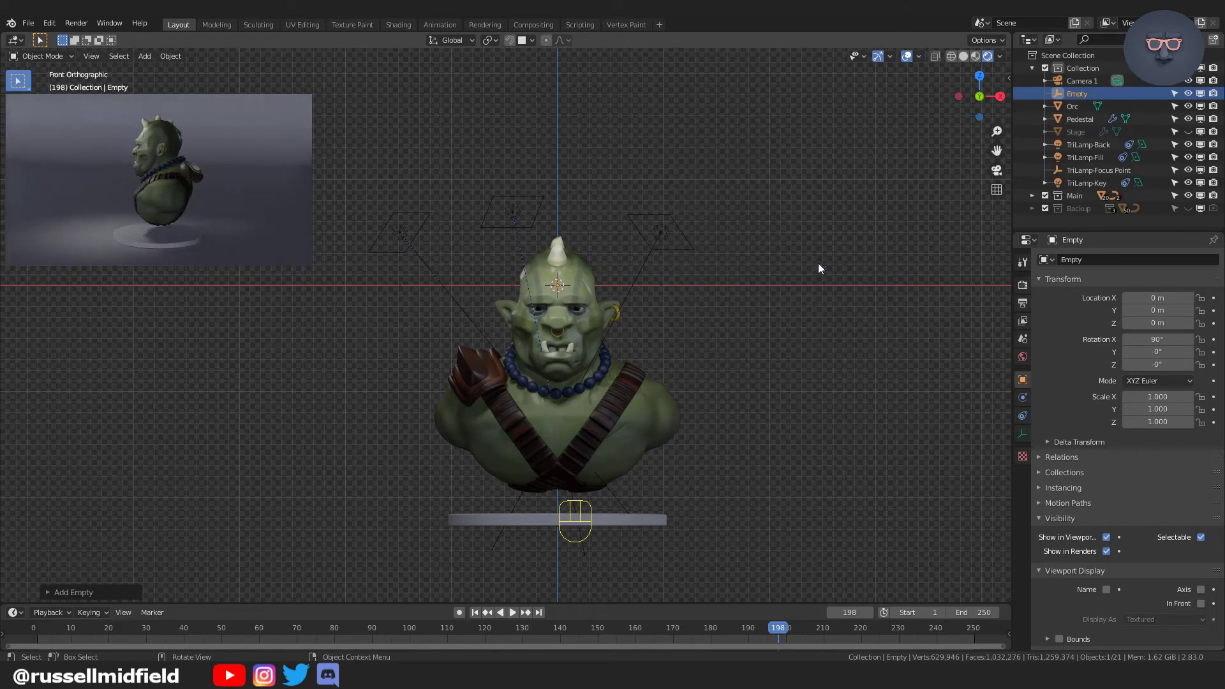
Rename the new empty as Camera Focus Point.
double_click(1090, 94)
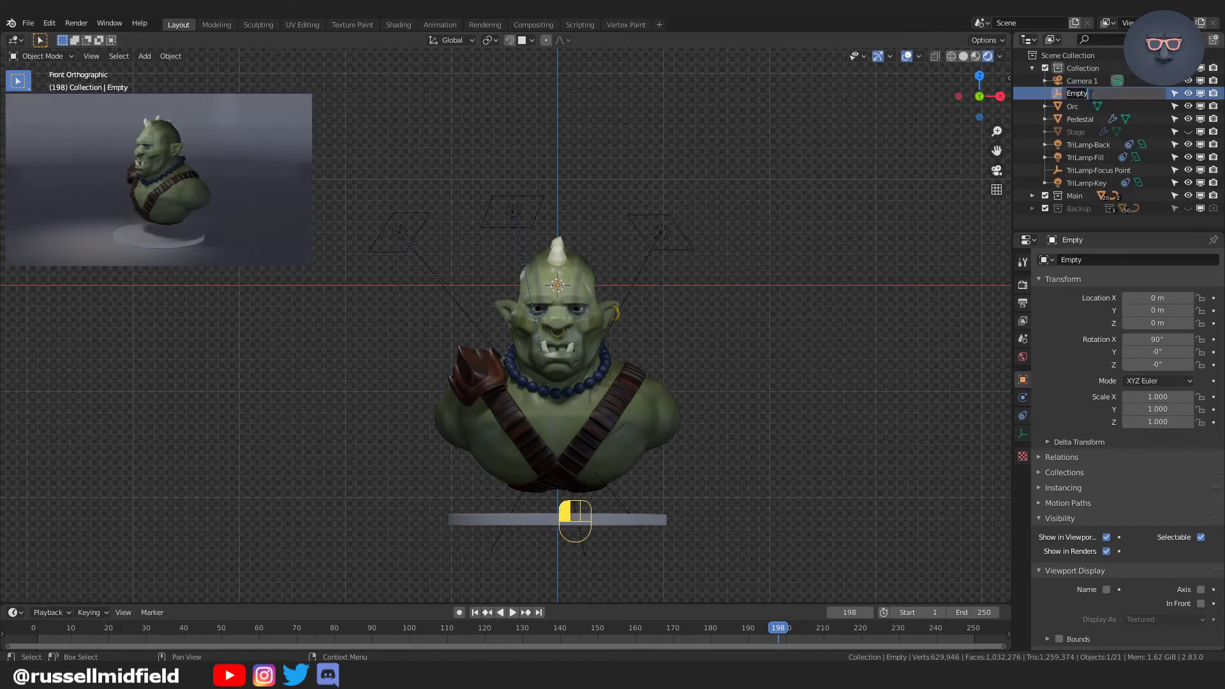
text(Camera)
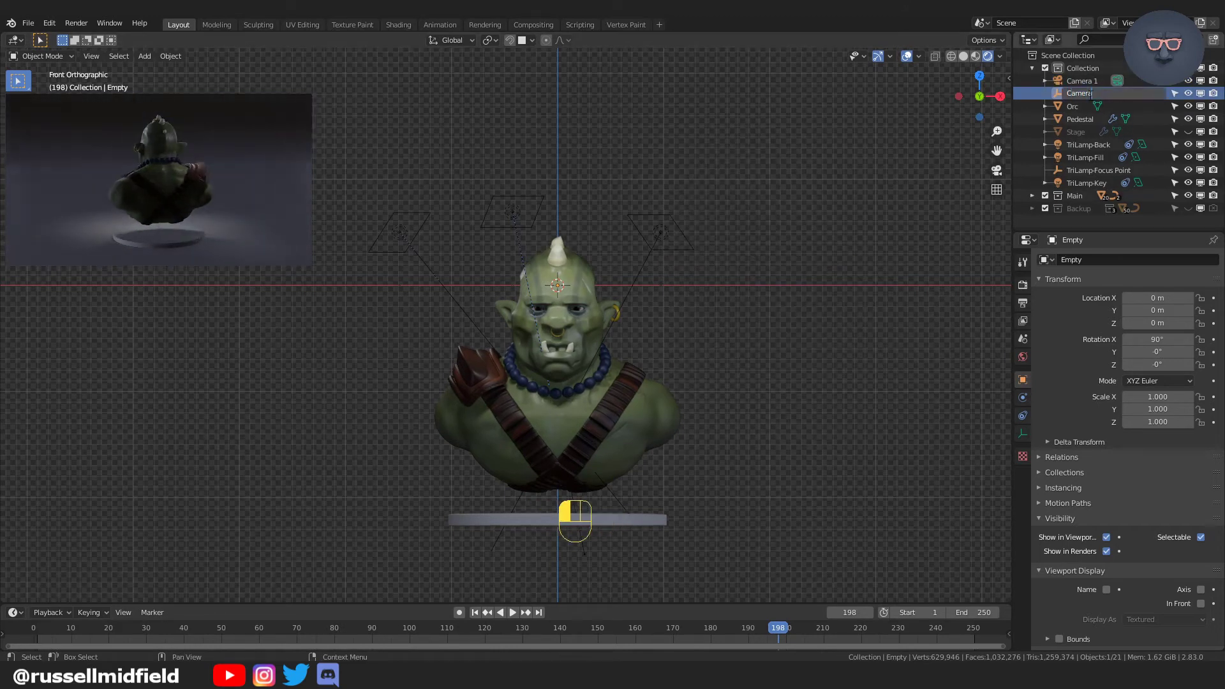
text( Foscu)
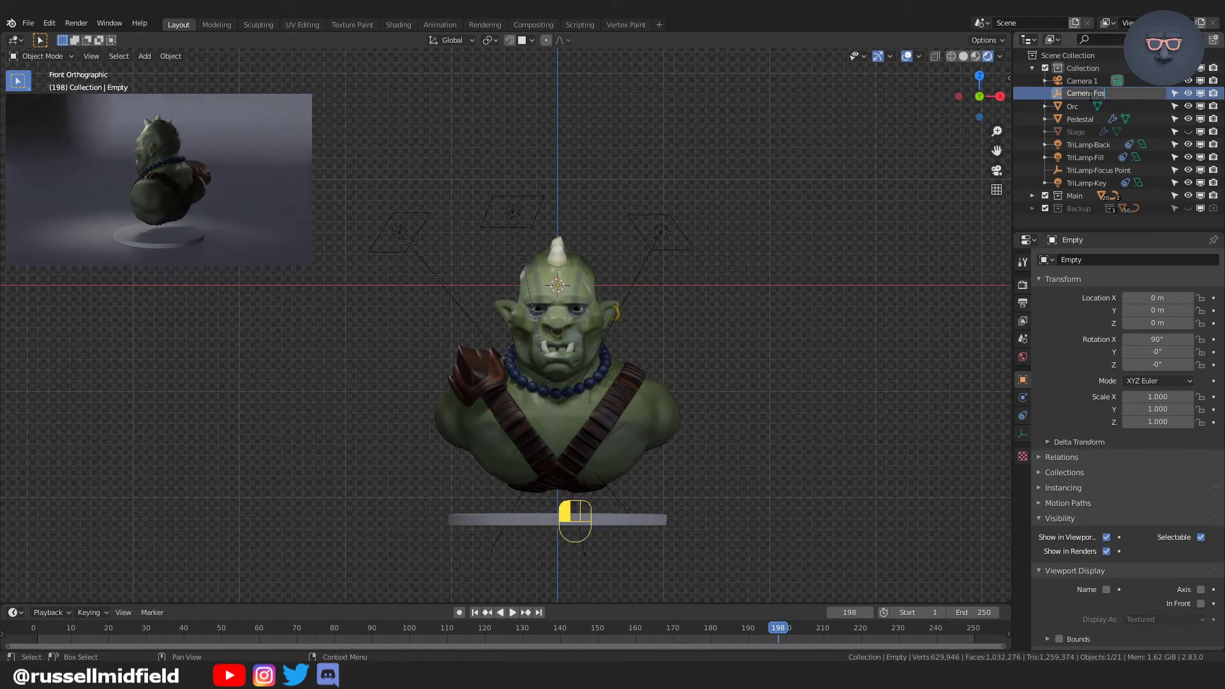
key(BackSpace)
key(BackSpace)
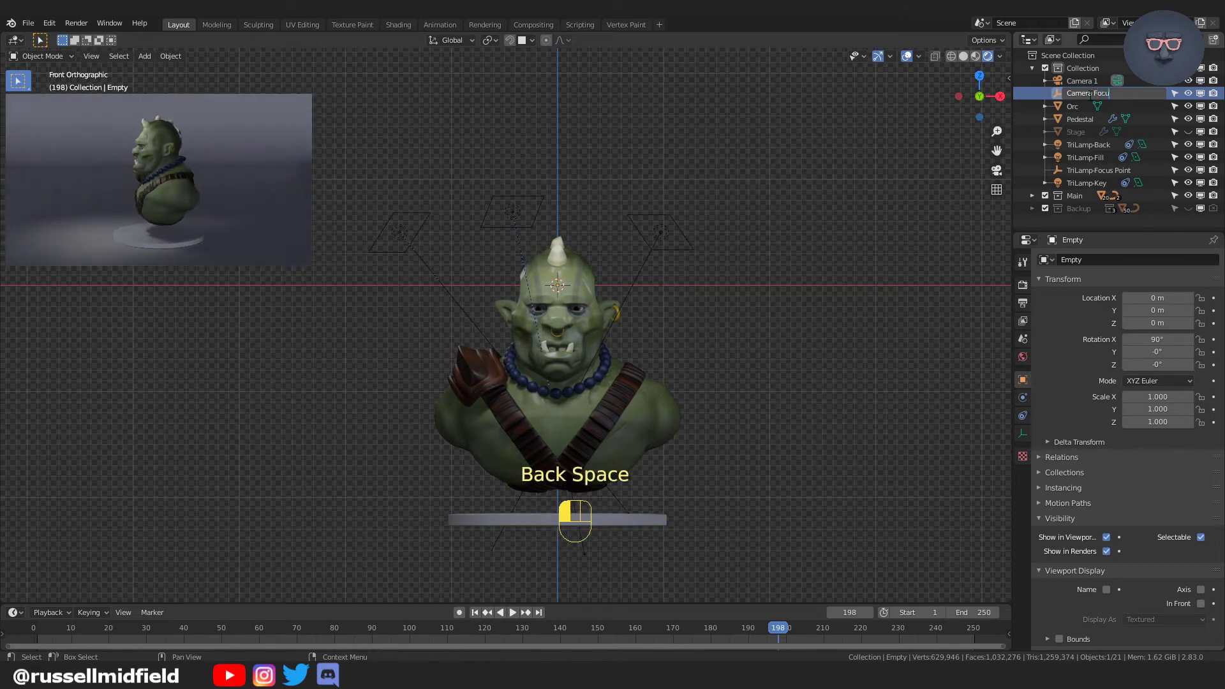
text(s Point)
key(Return)
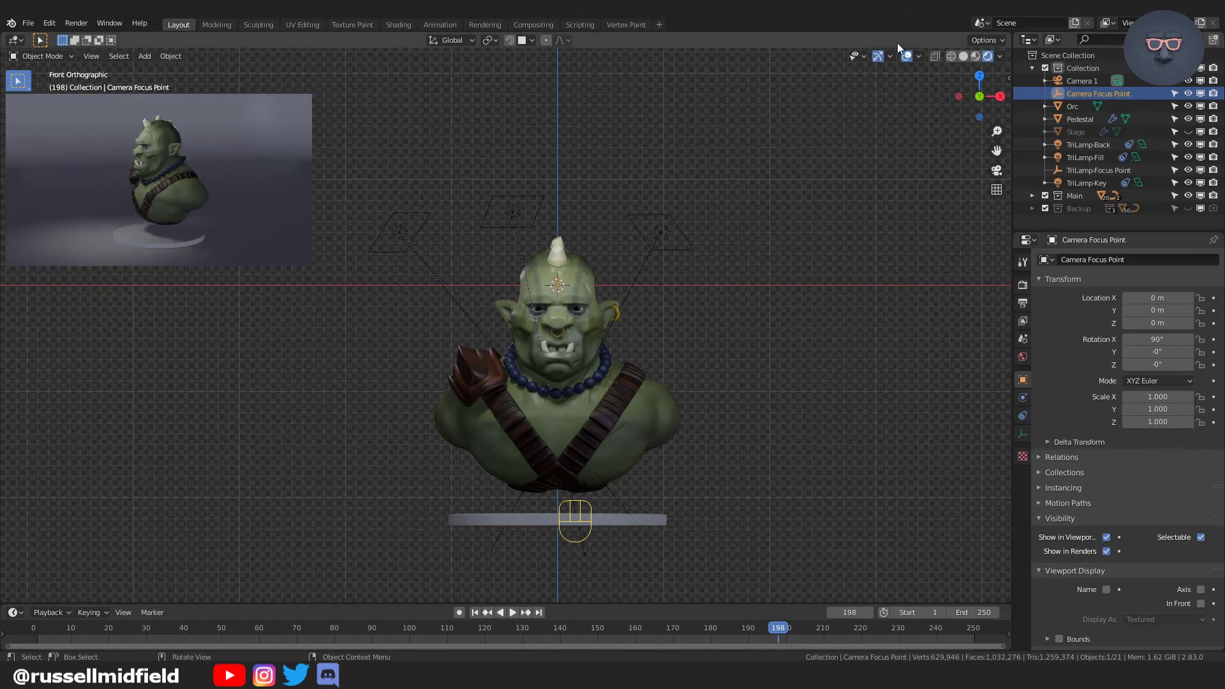
Add a mesh circle at the world origin in the top orthographic view.
key(KP_7)
key(shift+a)
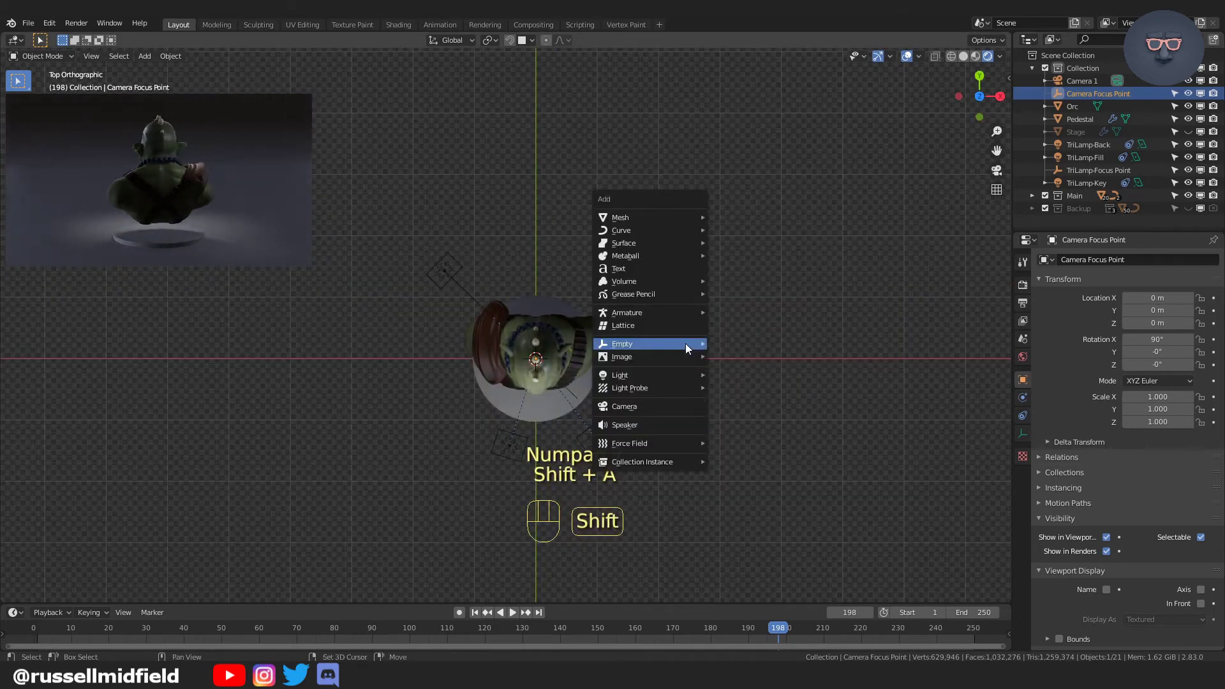
mouse_move(685, 343)
mouse_move(687, 217)
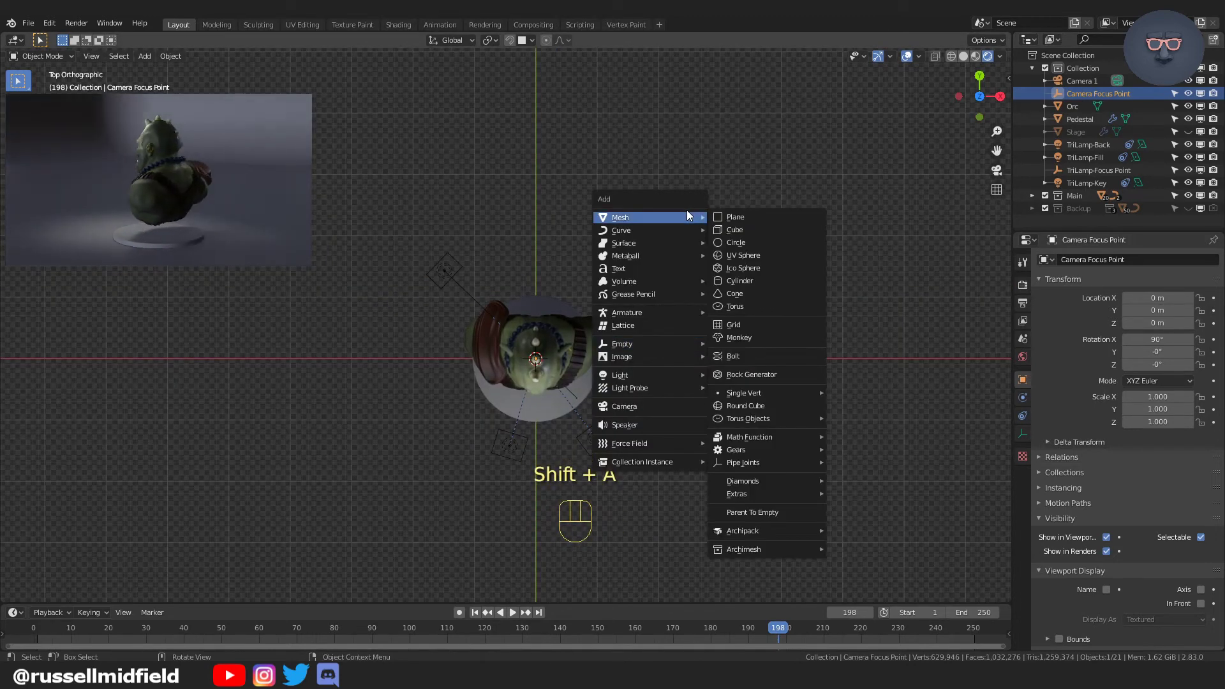
click(760, 241)
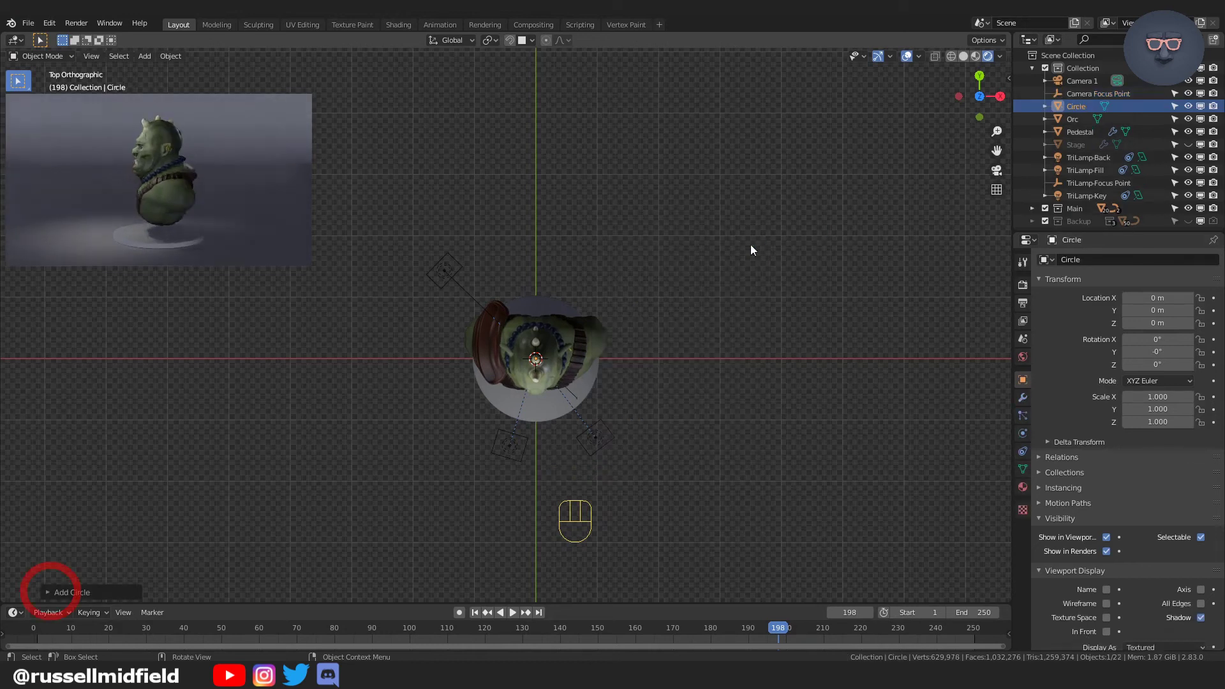
Set the circle's vertices to 128 and scale it up around the orc bust by a factor of about 74.3.
click(48, 591)
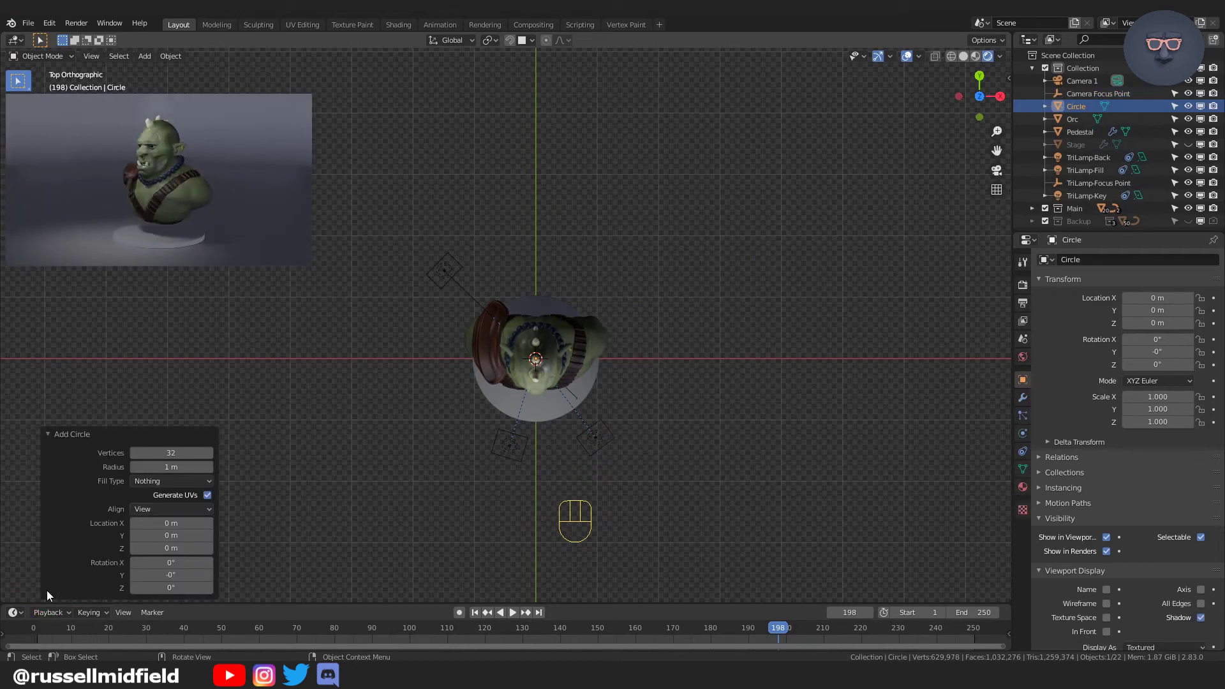
click(167, 459)
text(128)
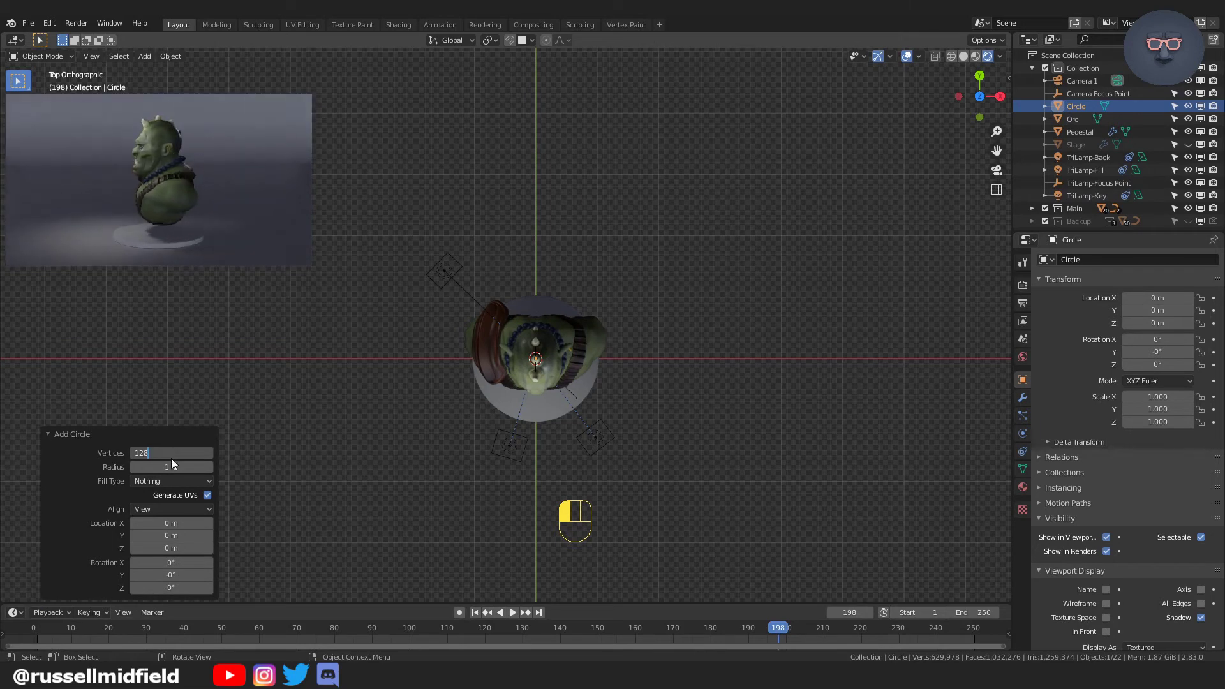
key(Return)
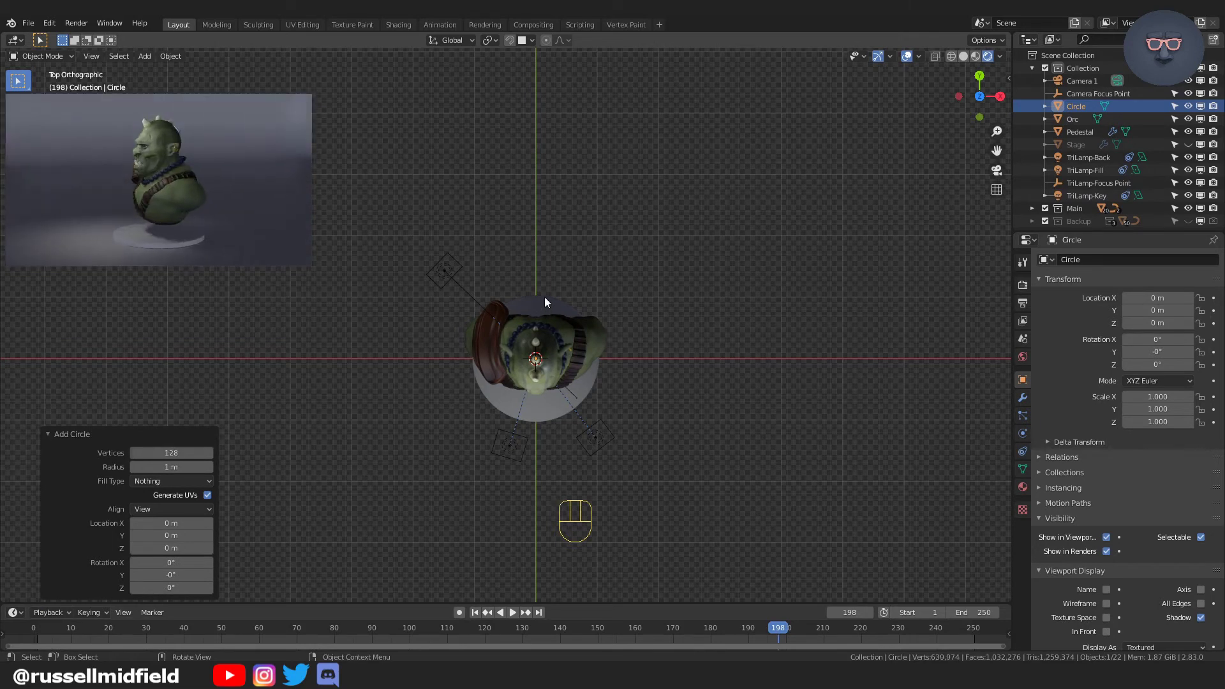
key(s)
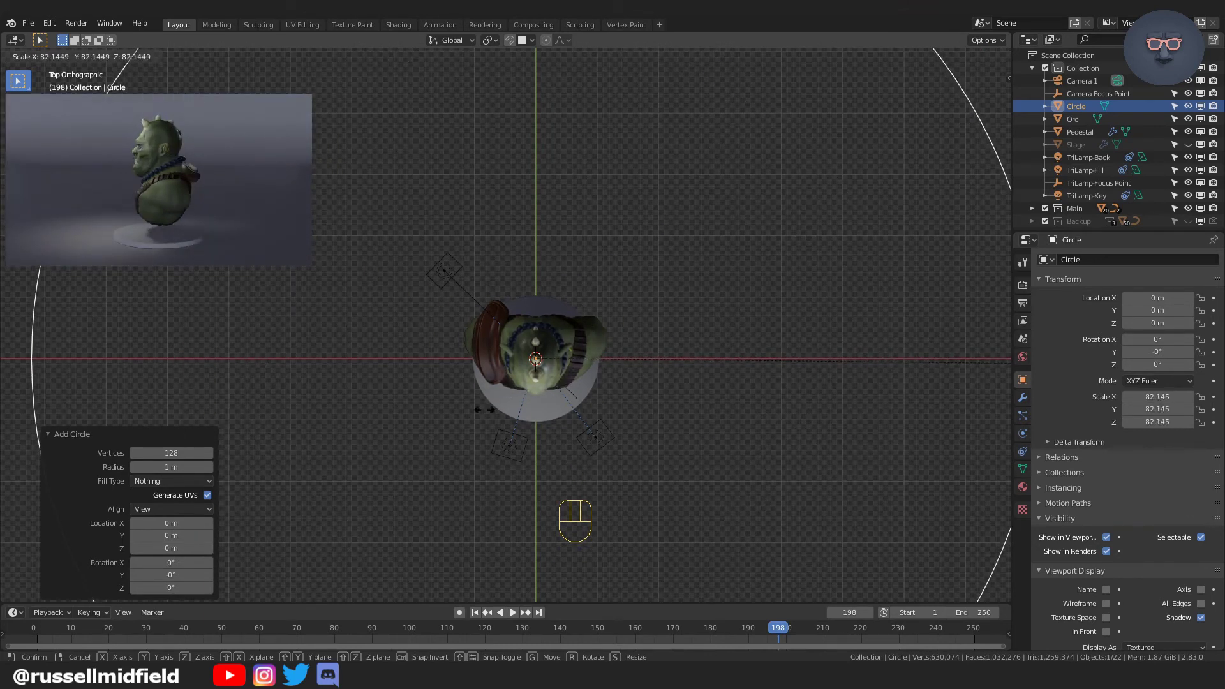
click(17, 369)
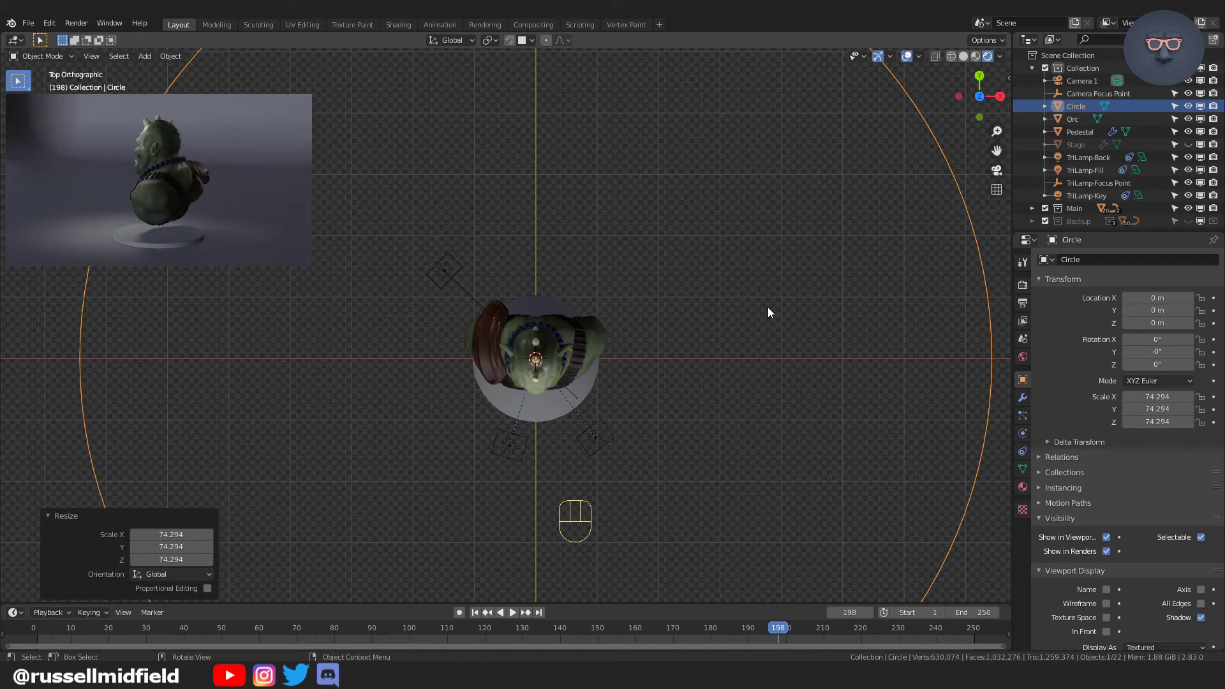
Convert the mesh circle to a curve with the Convert to operator's Curve from Mesh/Text option.
key(F3)
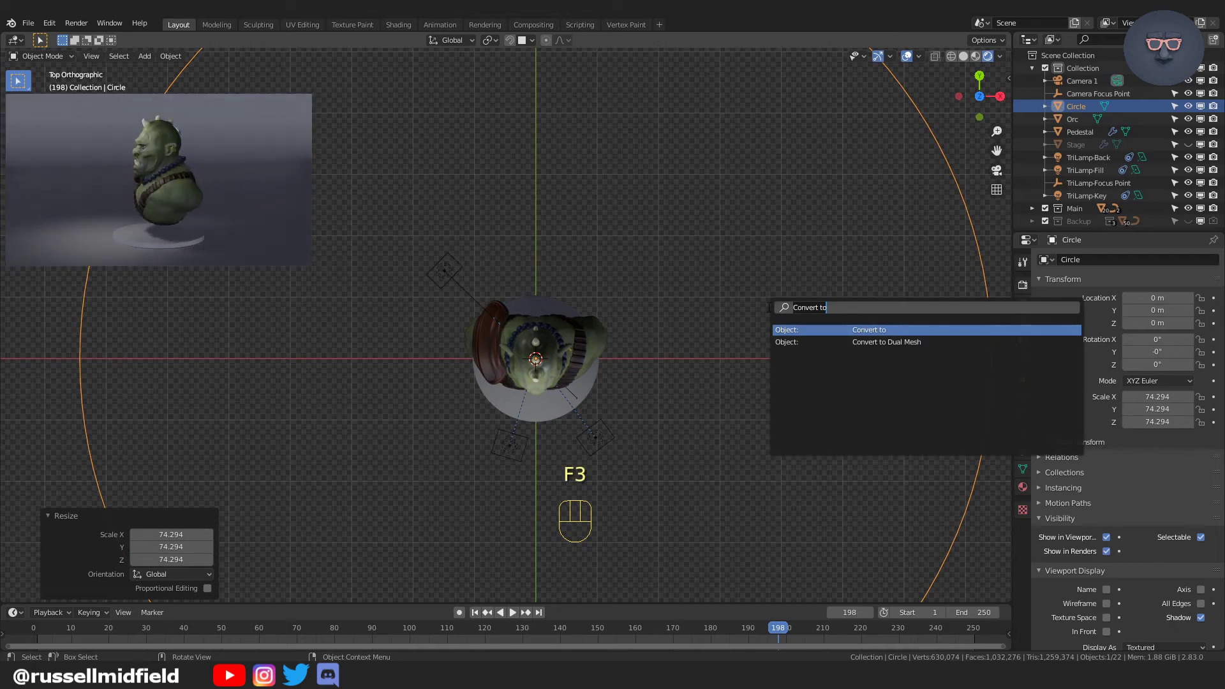
text(convert)
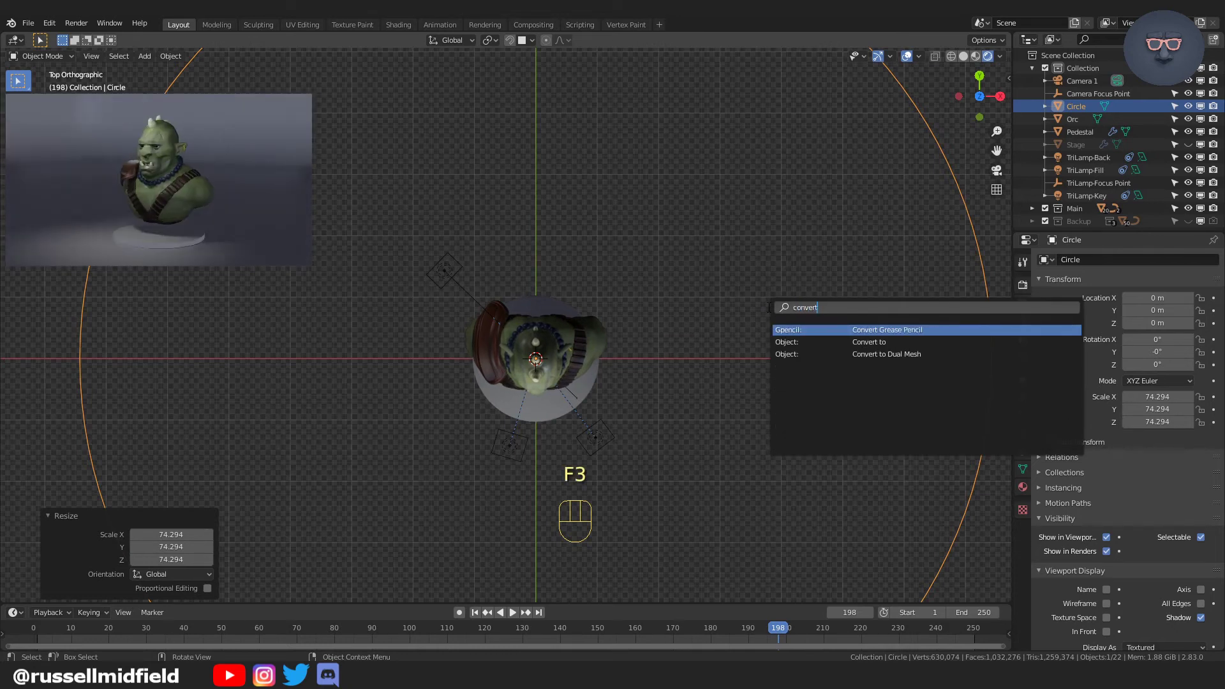
key(Down)
key(Return)
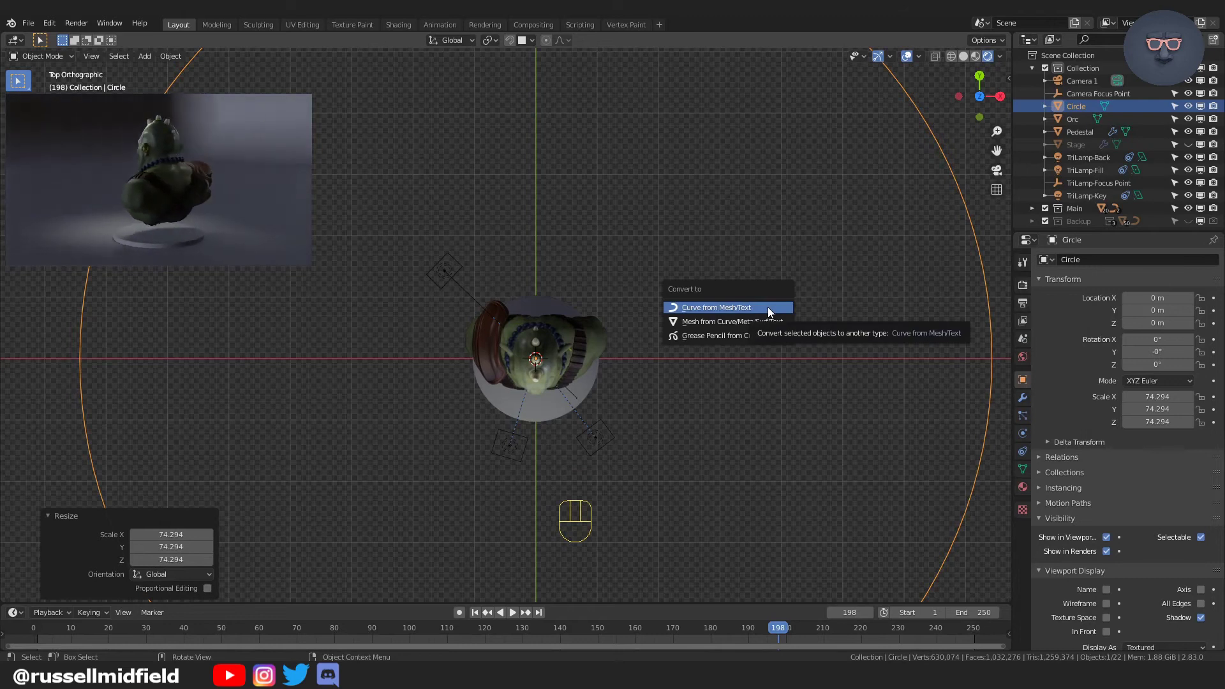
click(769, 311)
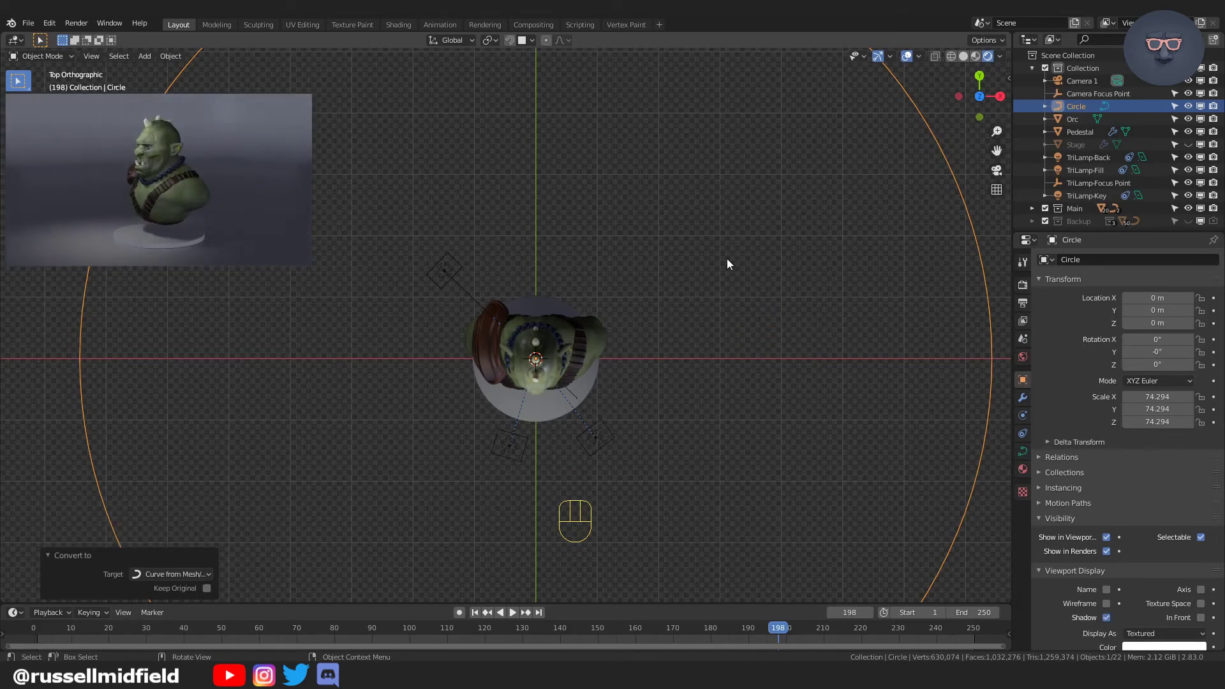
Parent Camera 1 to the Camera Track curve using the Follow Path option.
scroll(727, 264, down, 4)
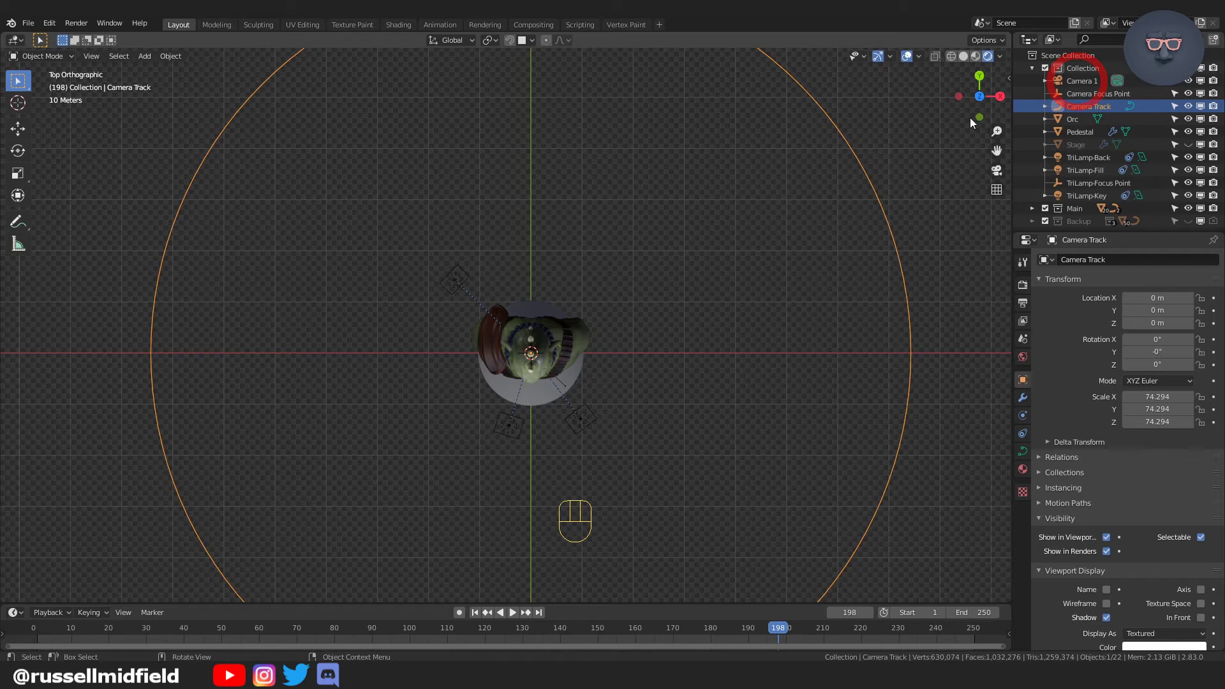
click(1090, 82)
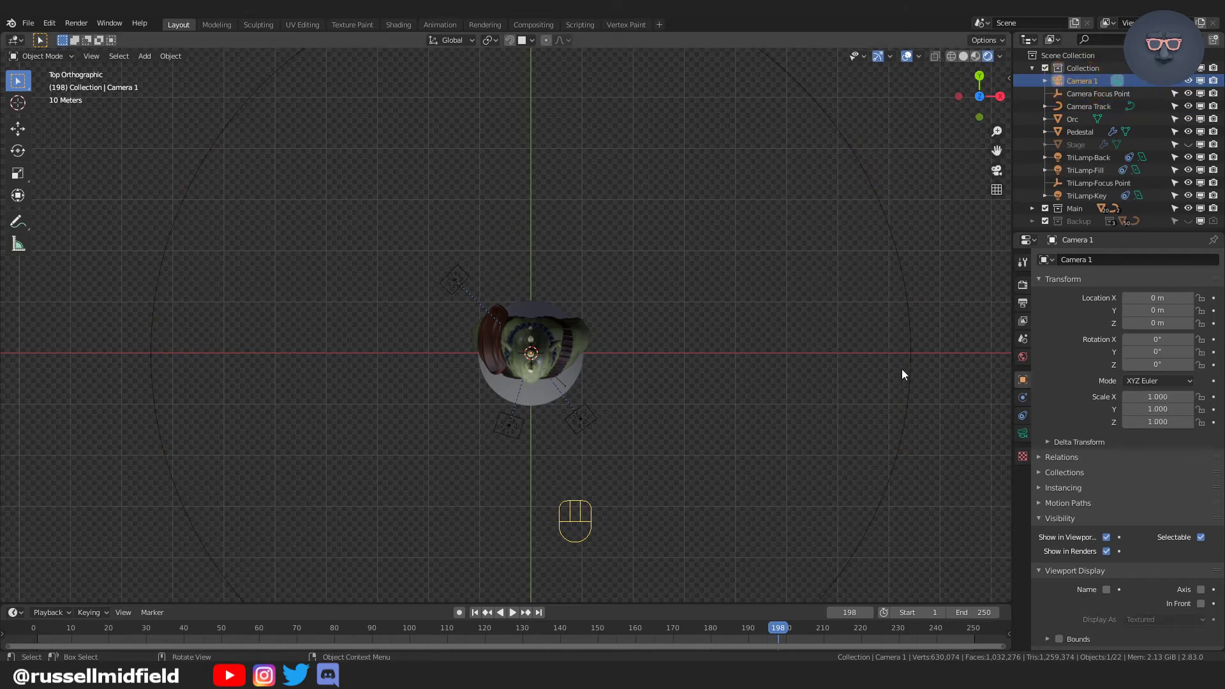
key(shift)
shift+click(912, 348)
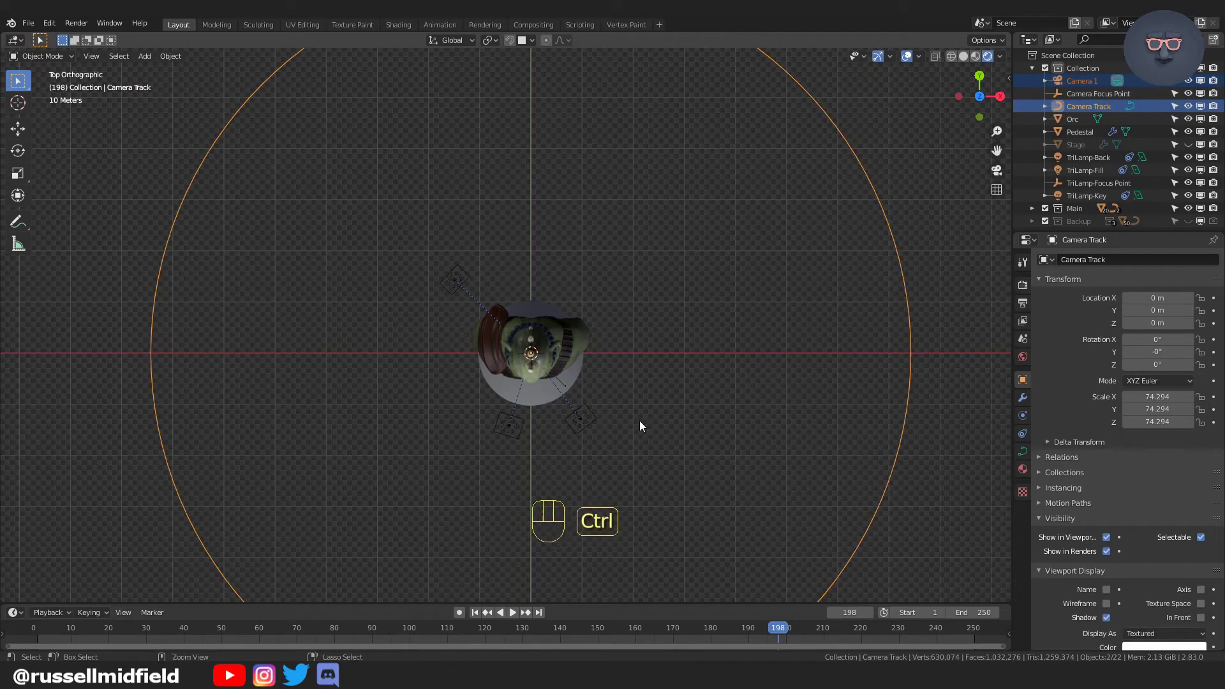
key(ctrl+p)
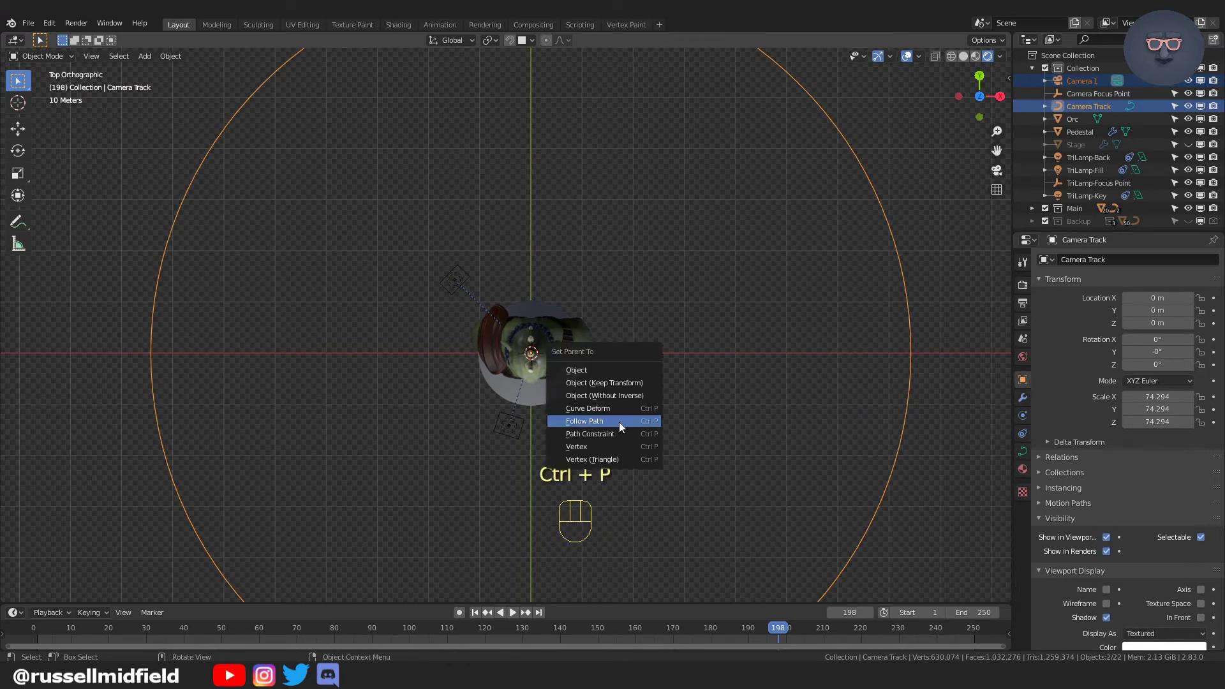
click(618, 423)
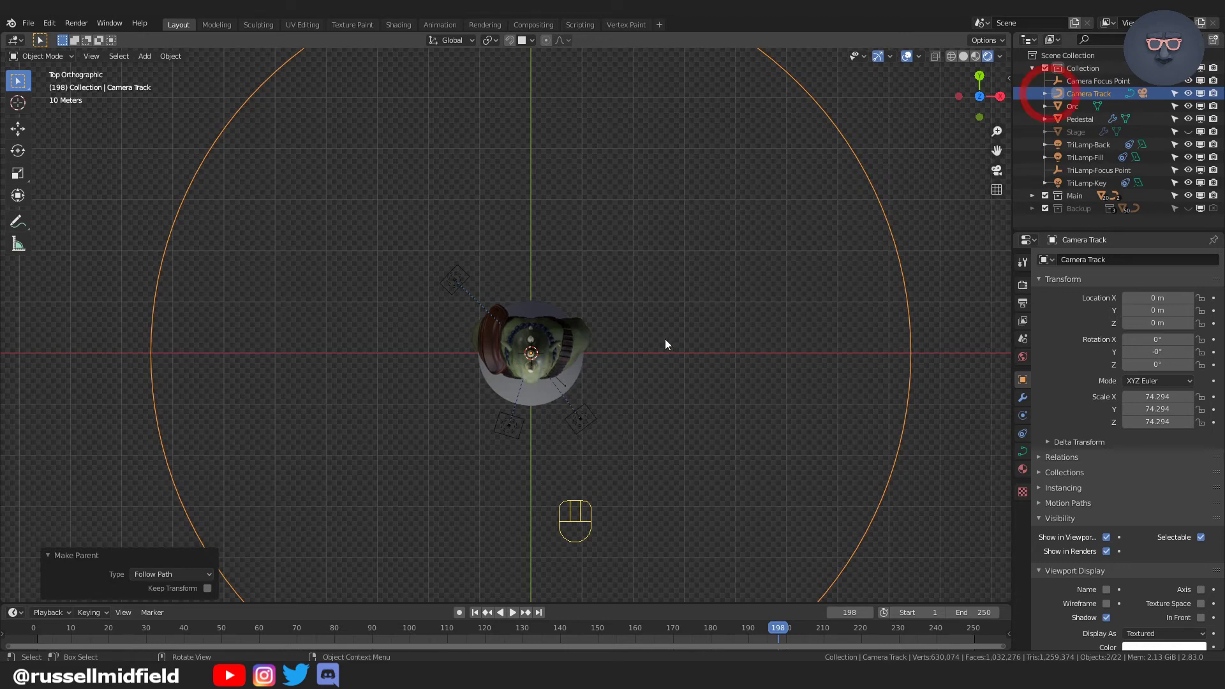
Add a Track To constraint to Camera 1 under the Camera Track.
click(1023, 433)
click(1039, 93)
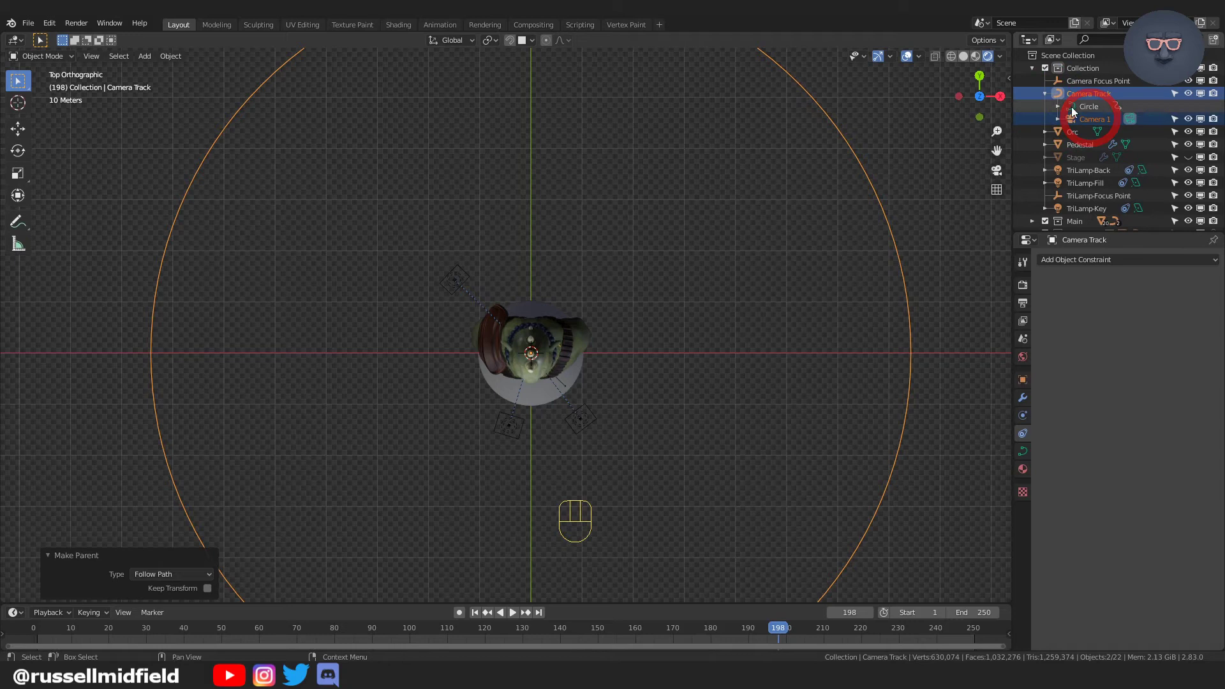
click(1095, 124)
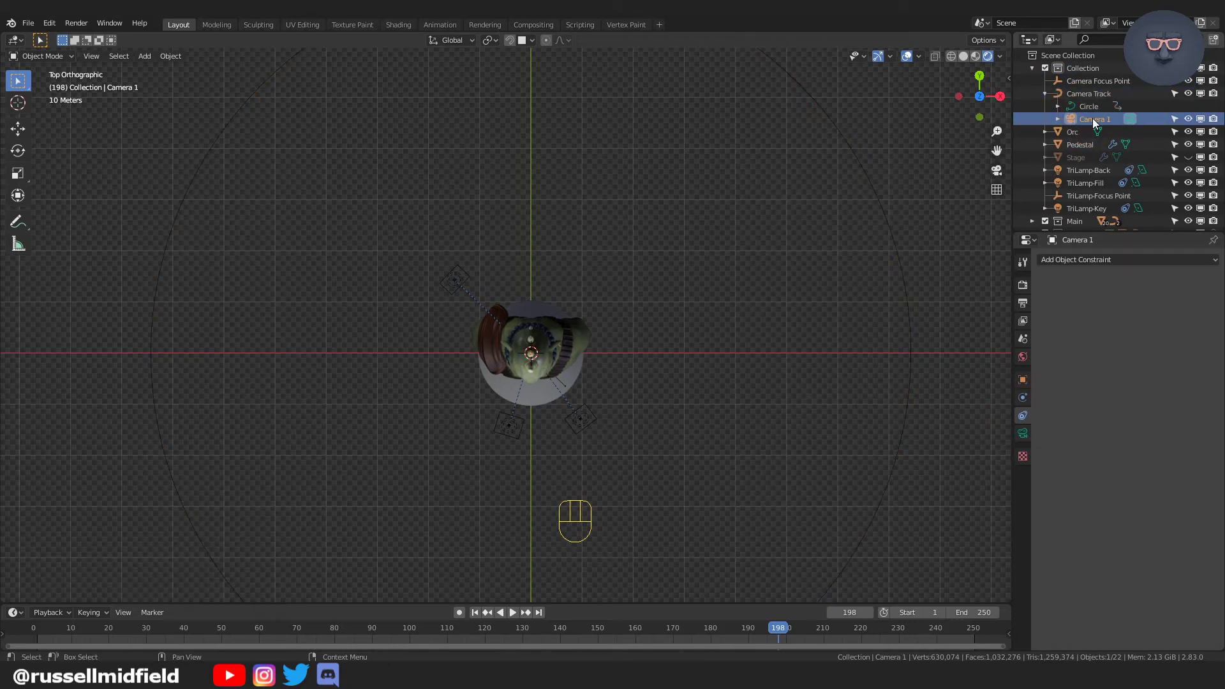
scroll(730, 226, up, 6)
shift+middle_drag(710, 135, 610, 352)
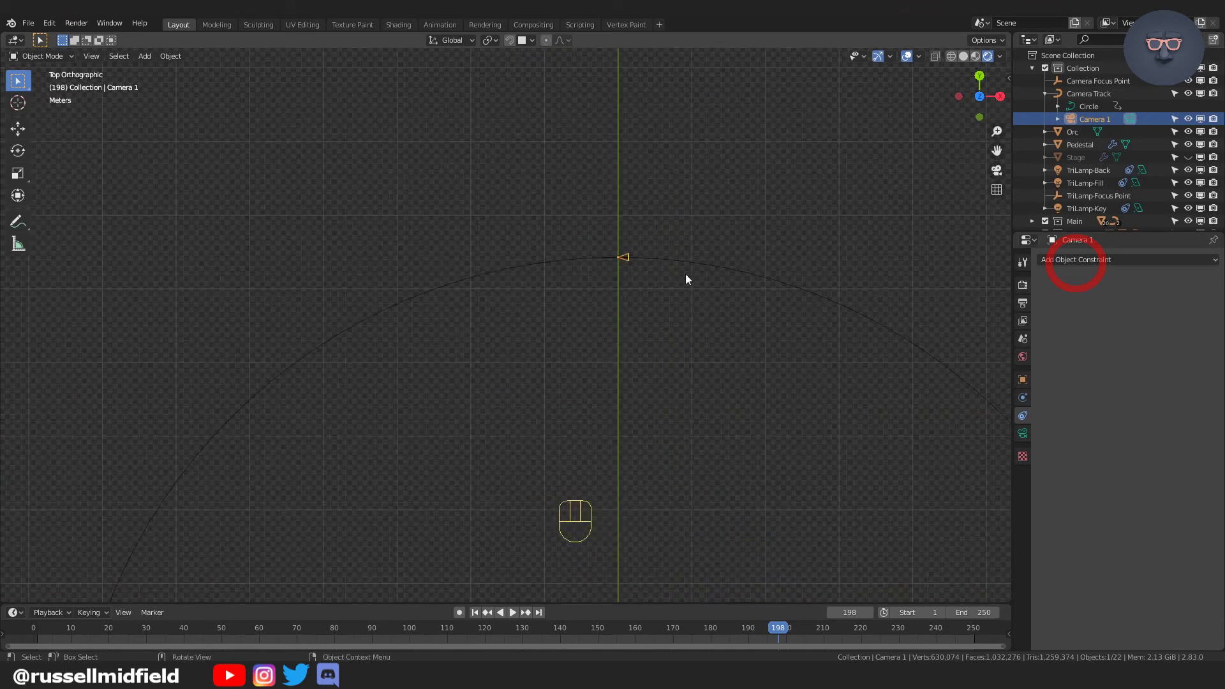
shift+middle_drag(685, 274, 628, 326)
click(1104, 264)
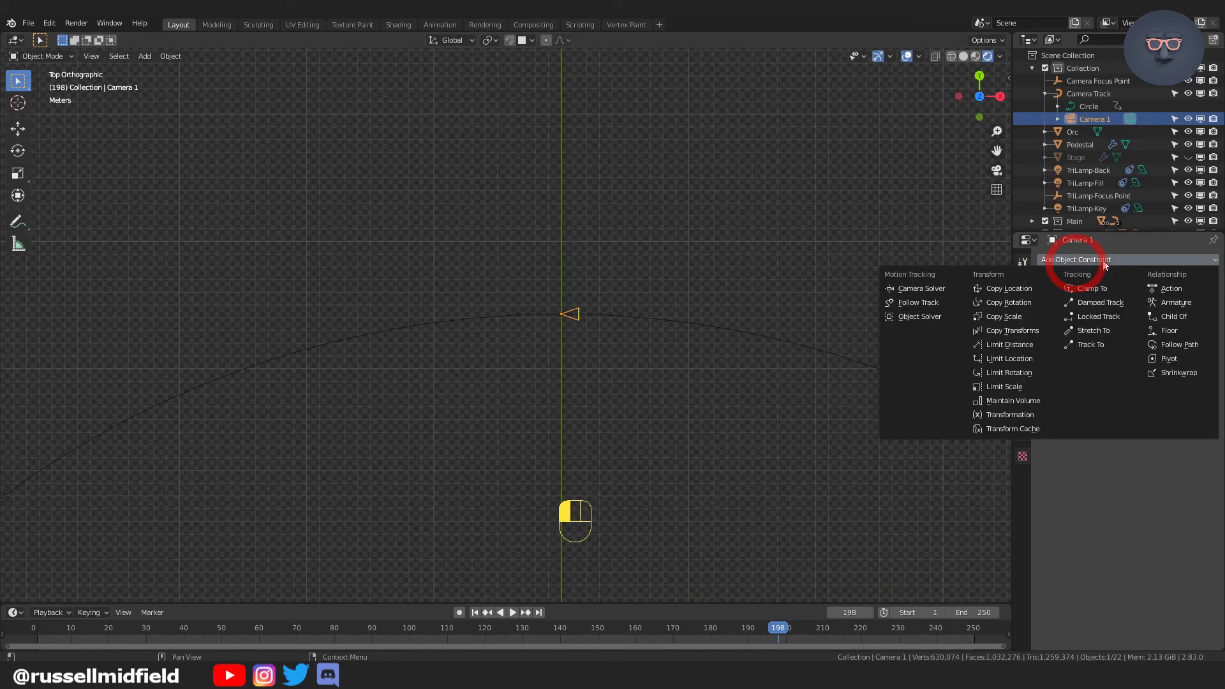
click(1111, 345)
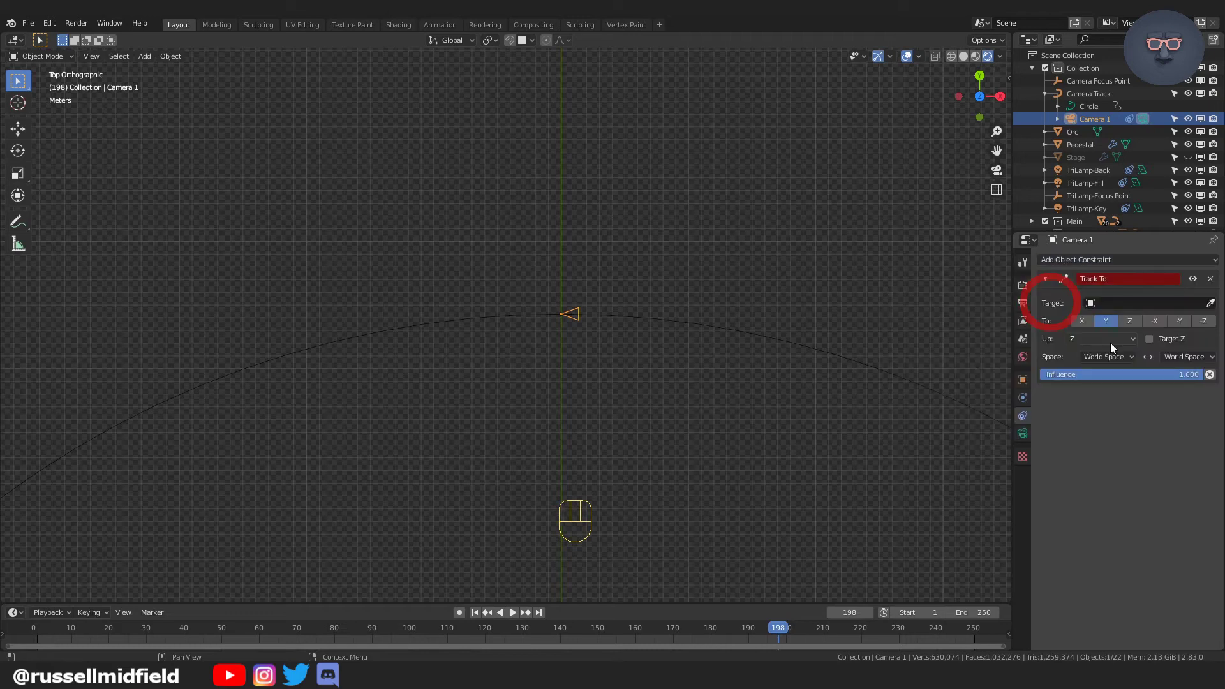
Target the Track To constraint at Camera Focus Point, with -Z as the To axis and Y as the Up axis.
click(1093, 300)
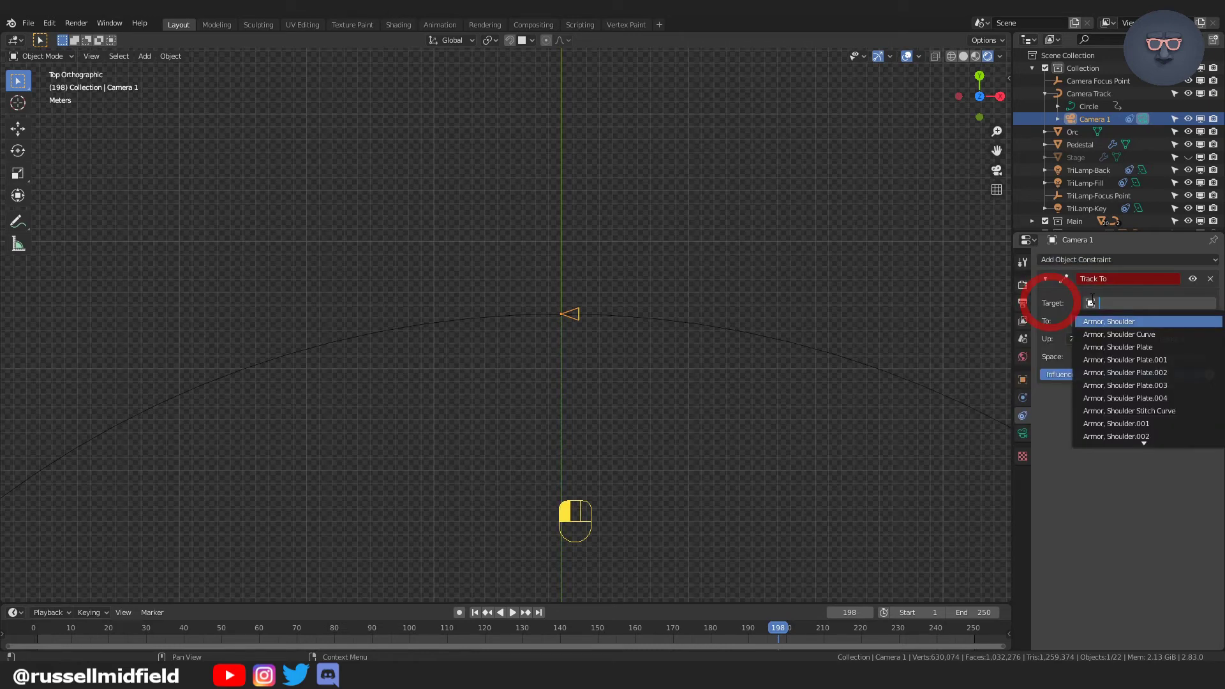
text(cam)
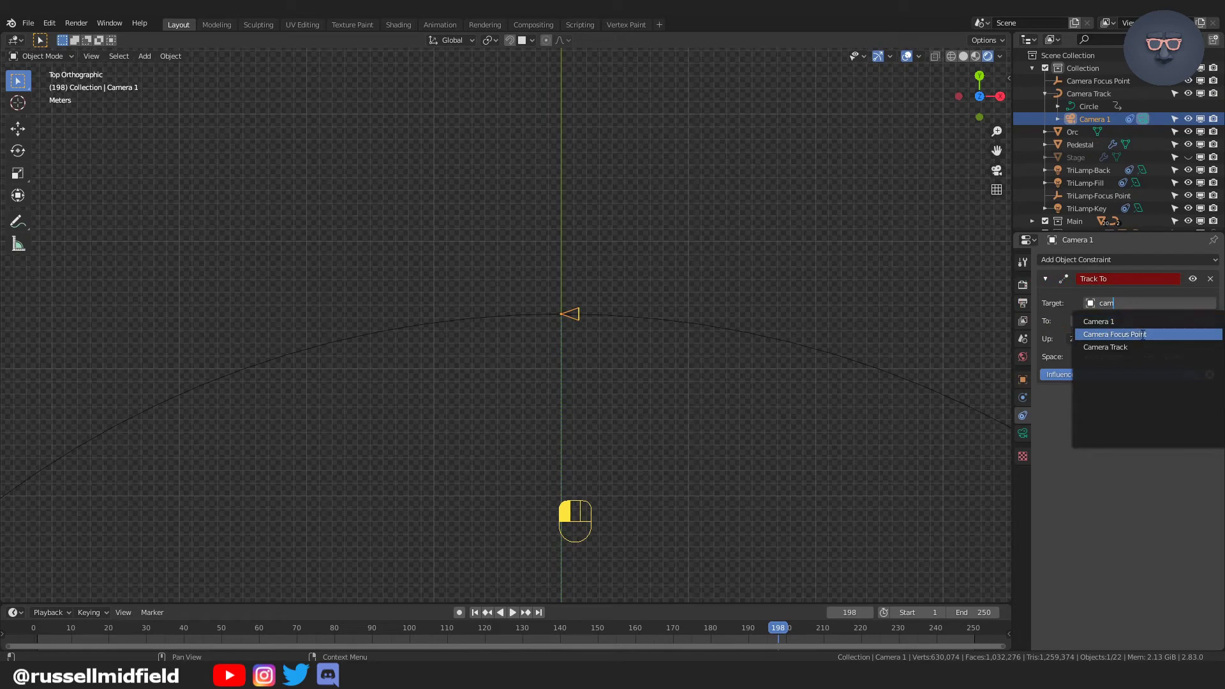
click(1142, 334)
click(1218, 323)
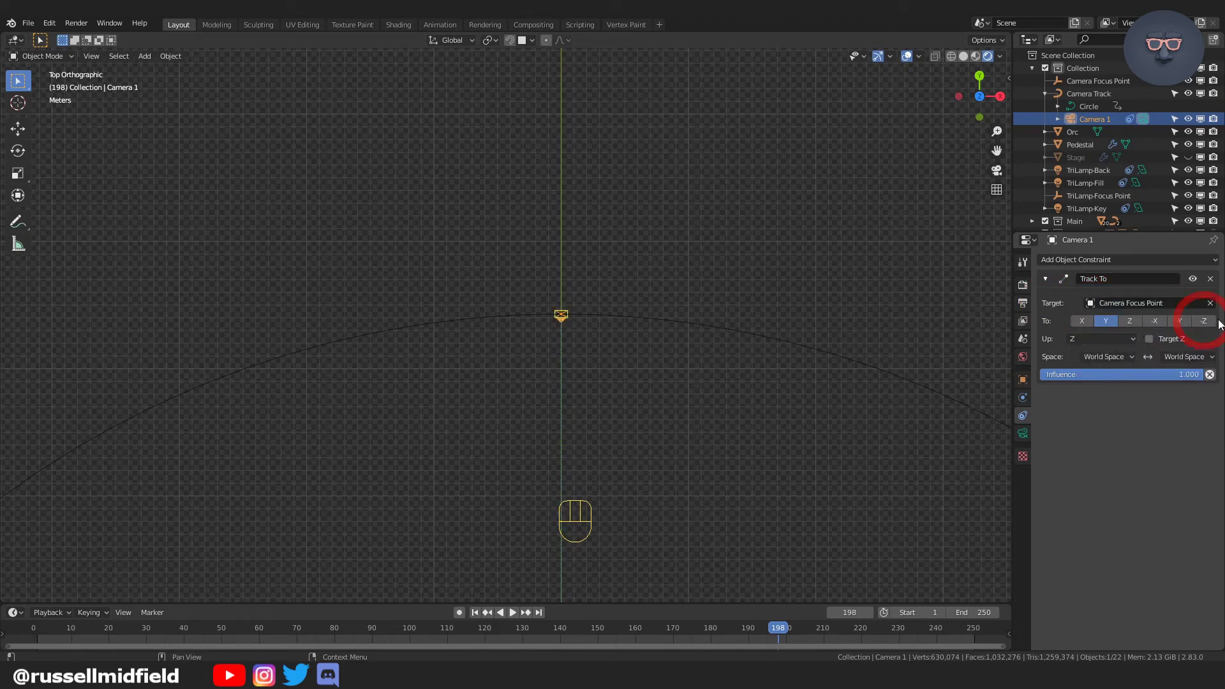
click(1203, 322)
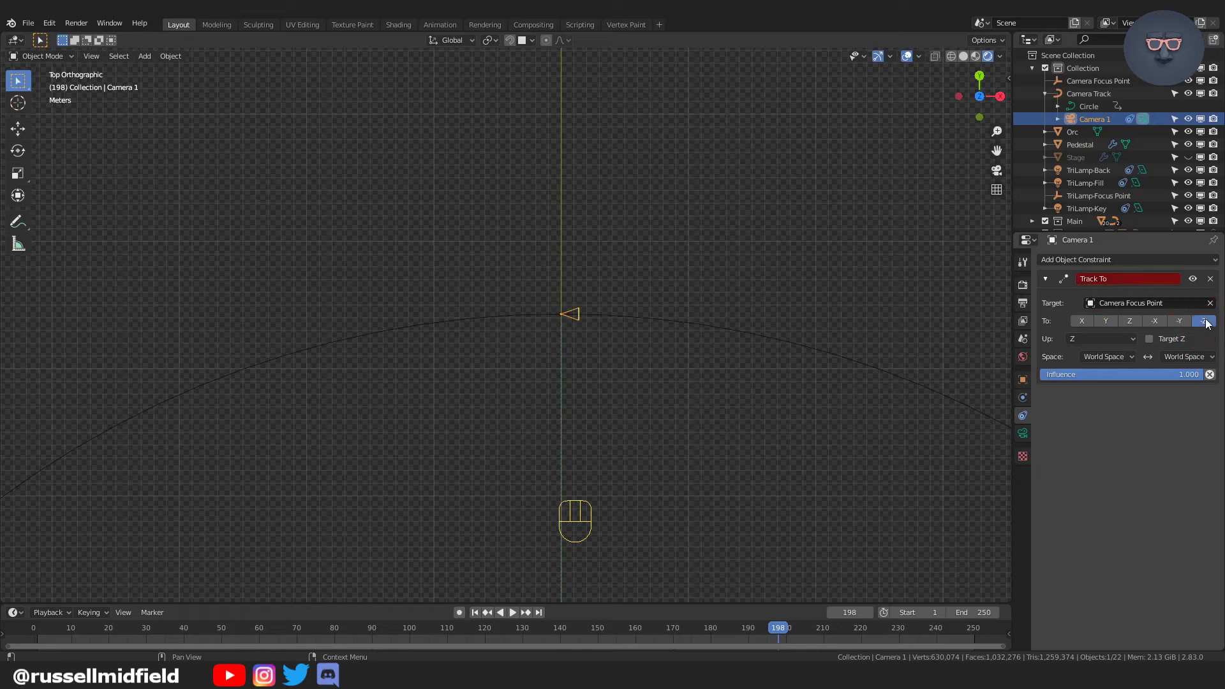
click(1103, 343)
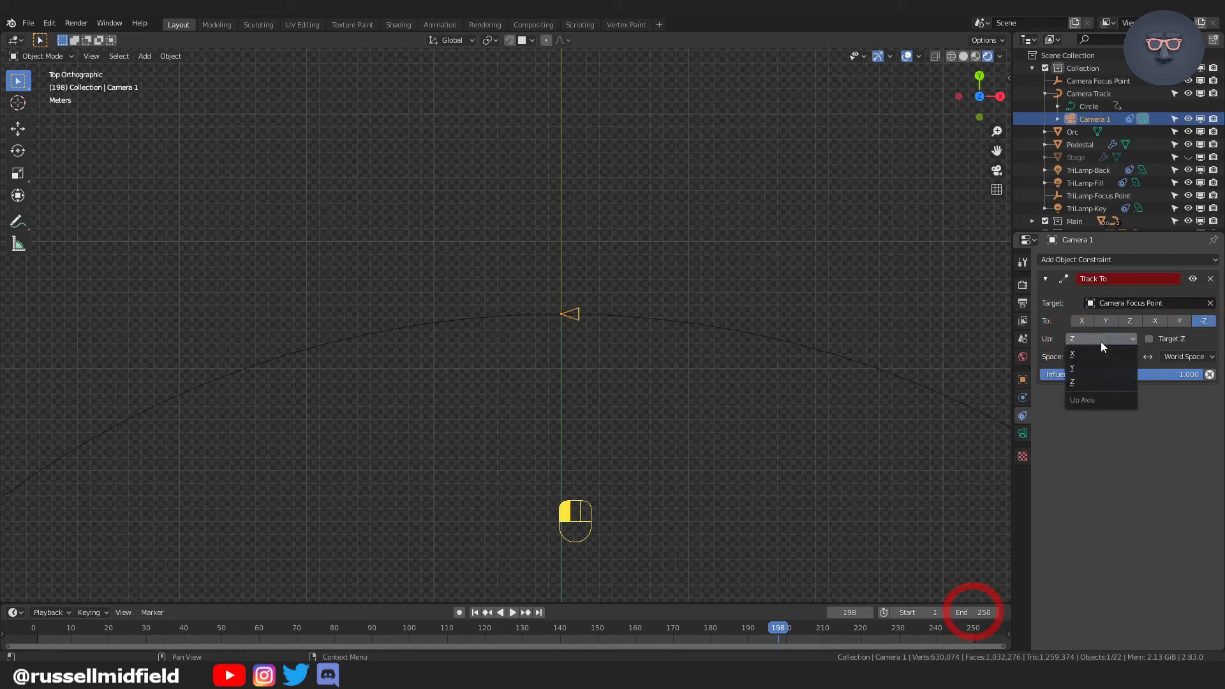
click(1100, 368)
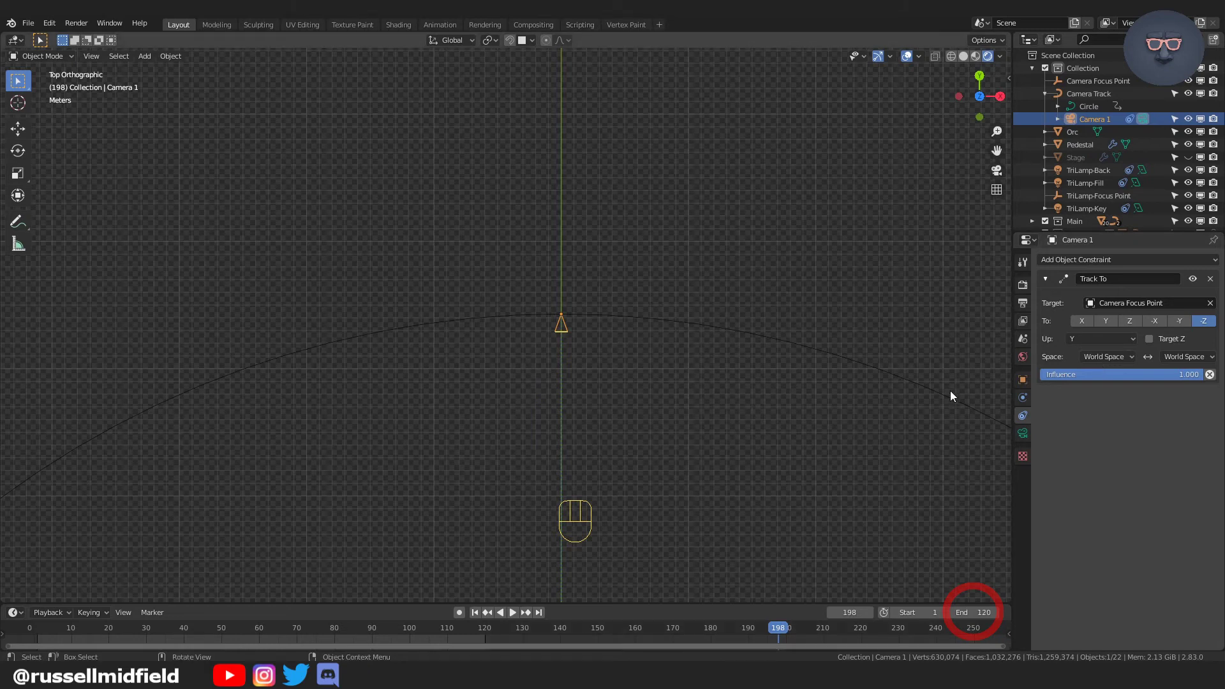
Set the scene's end frame and the Camera Track curve's Path Animation frames both to 120.
click(953, 399)
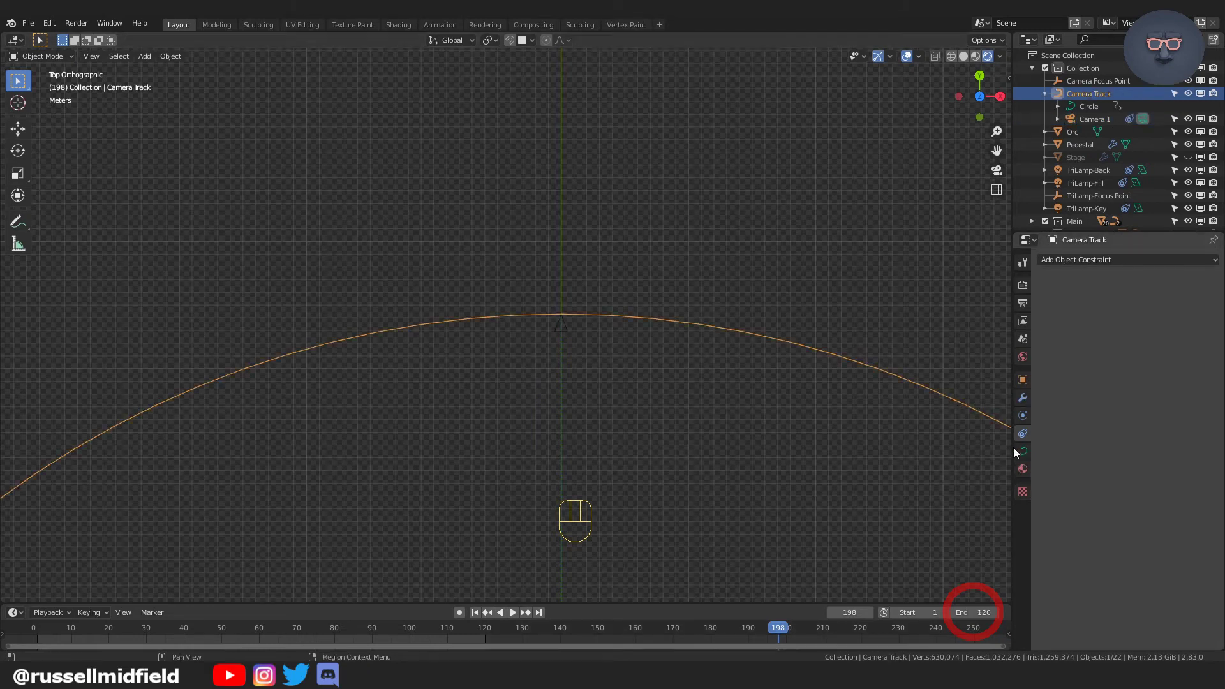
click(1029, 452)
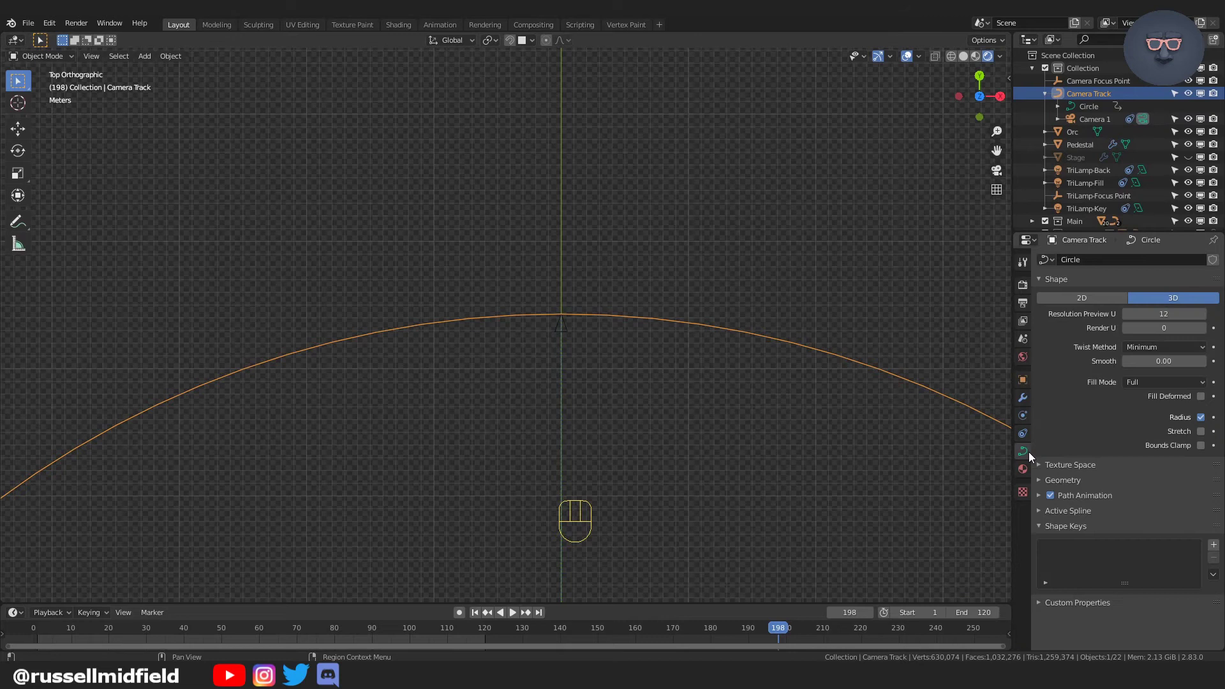
click(1039, 496)
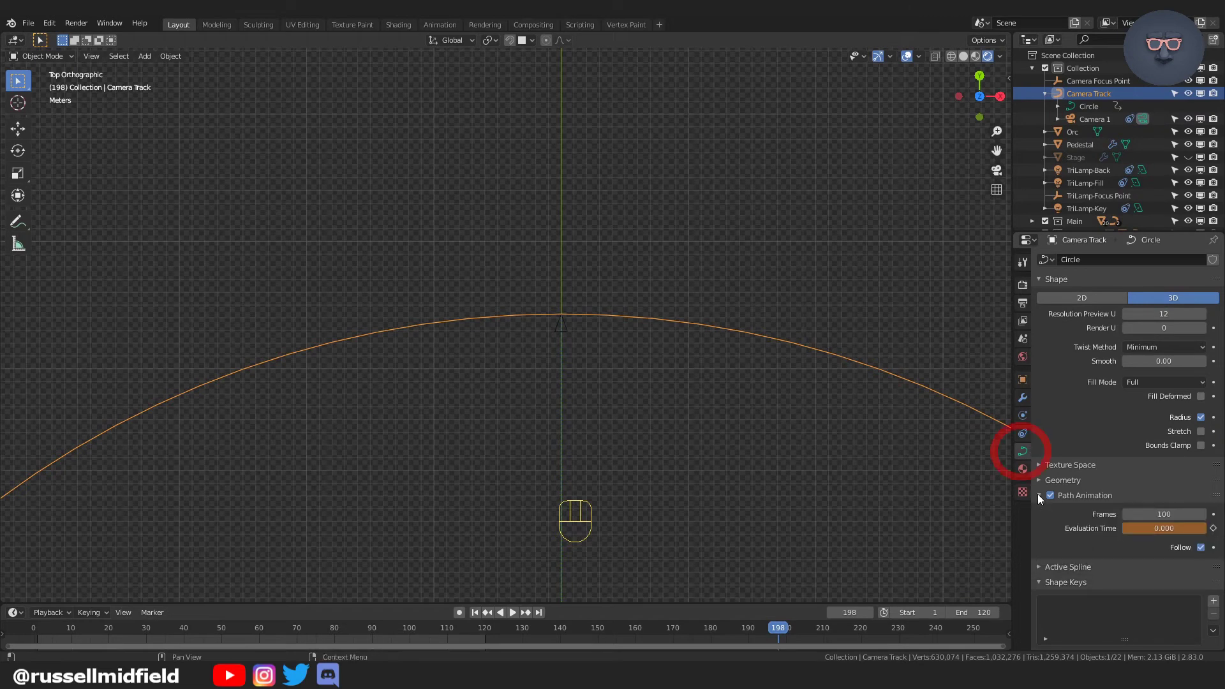
click(1140, 514)
text(12)
key(Return)
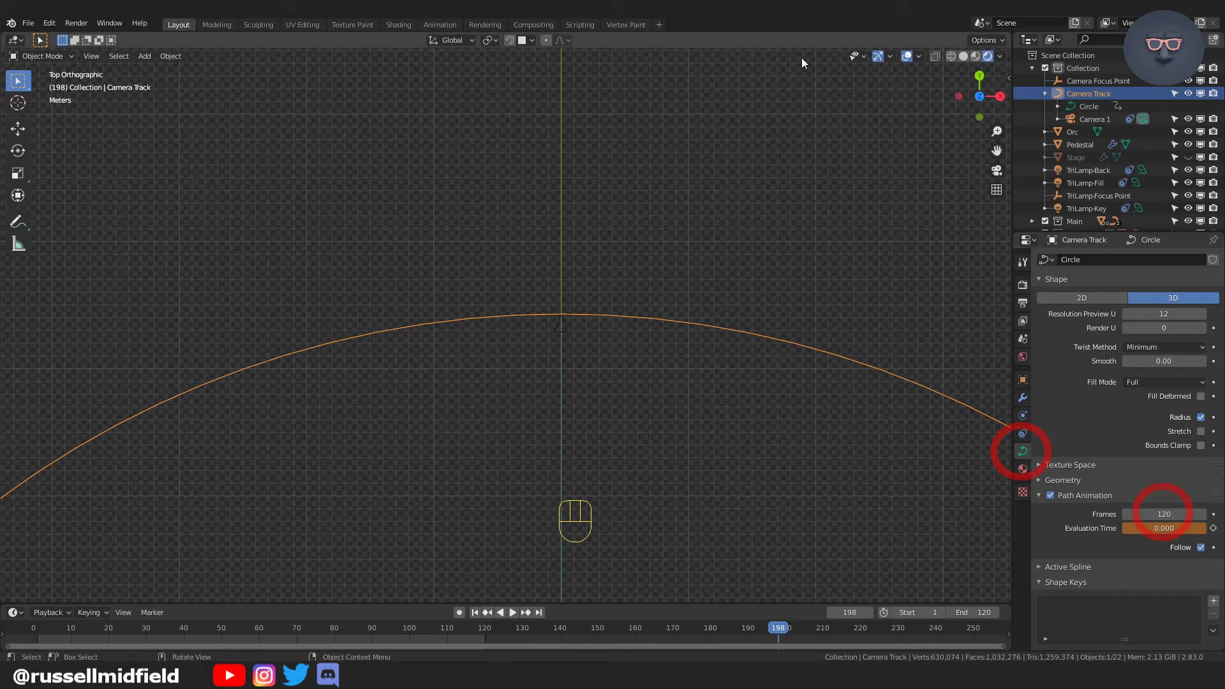
click(690, 277)
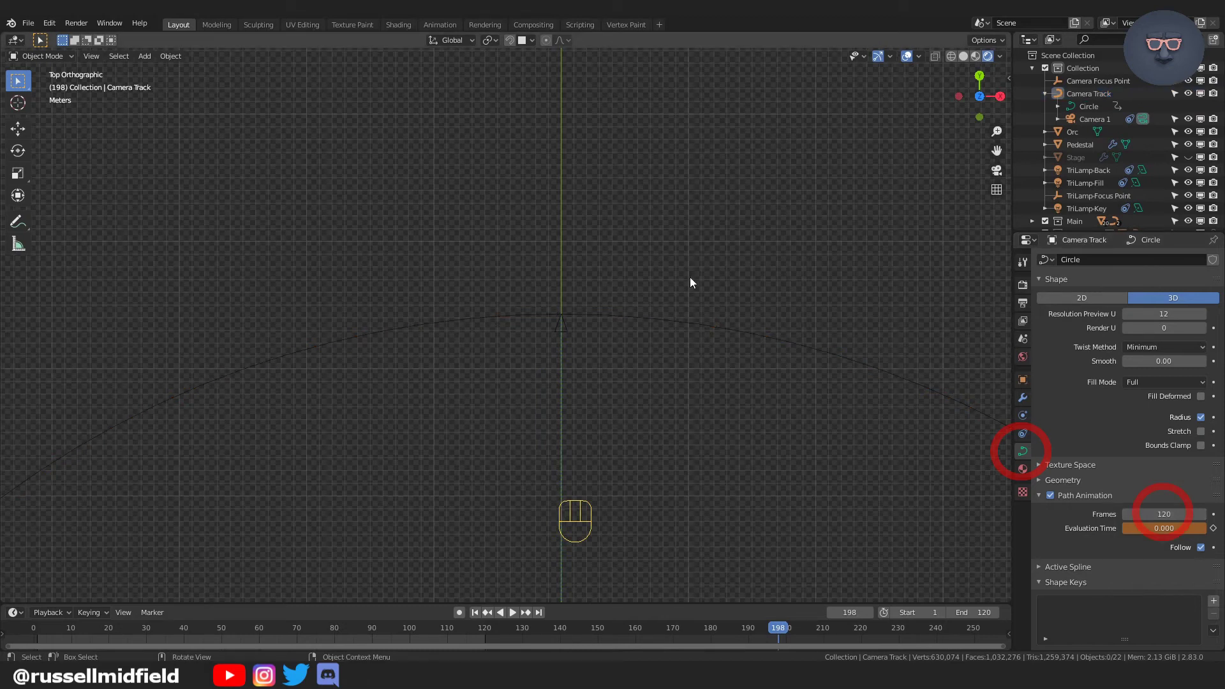
In camera view, move Camera Focus Point down along global Z by about 9.77 m to centre the bust.
key(KP_0)
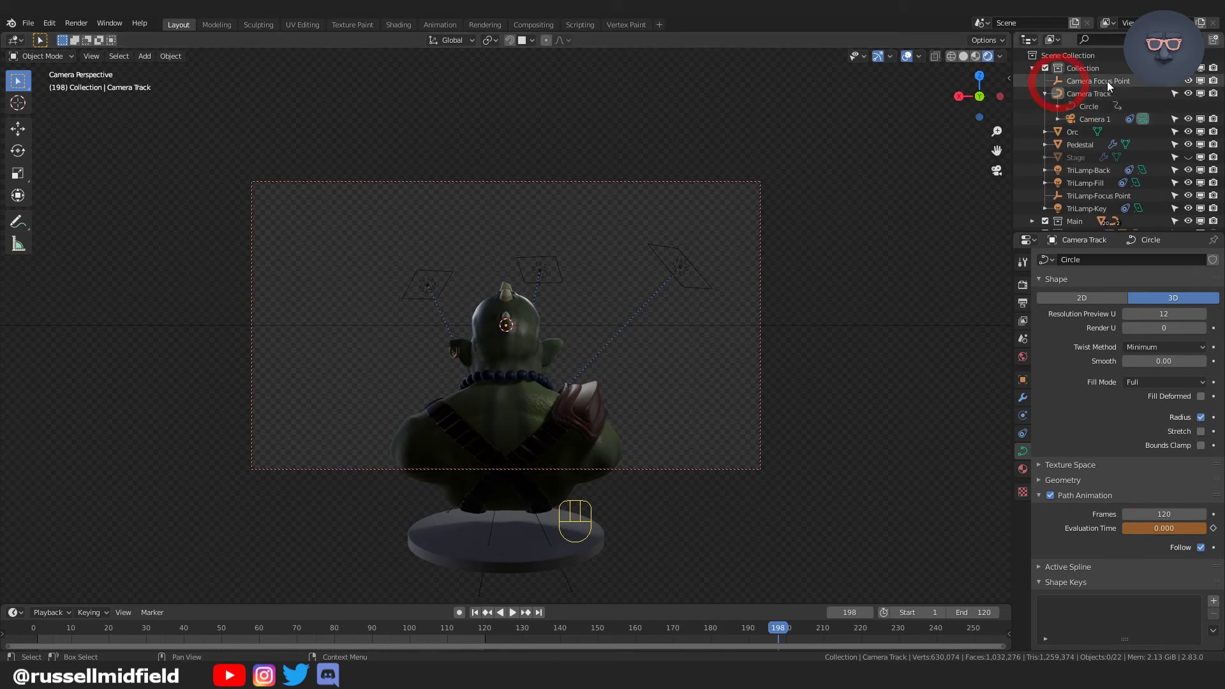
click(692, 324)
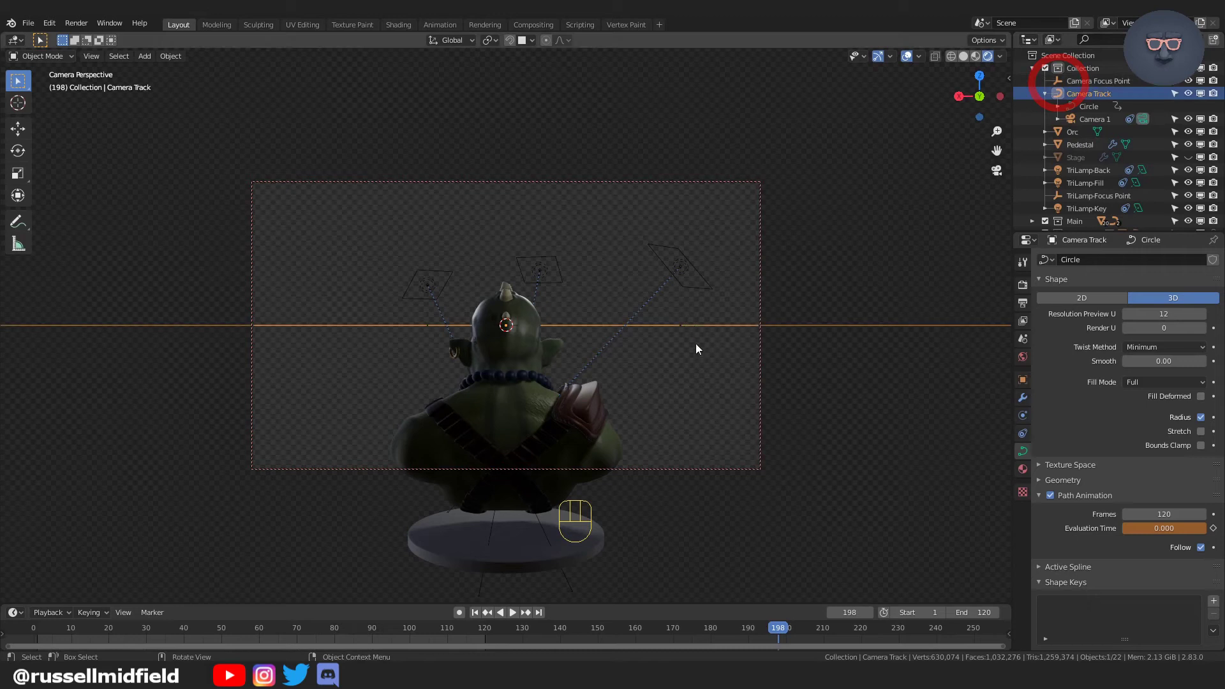
click(1104, 83)
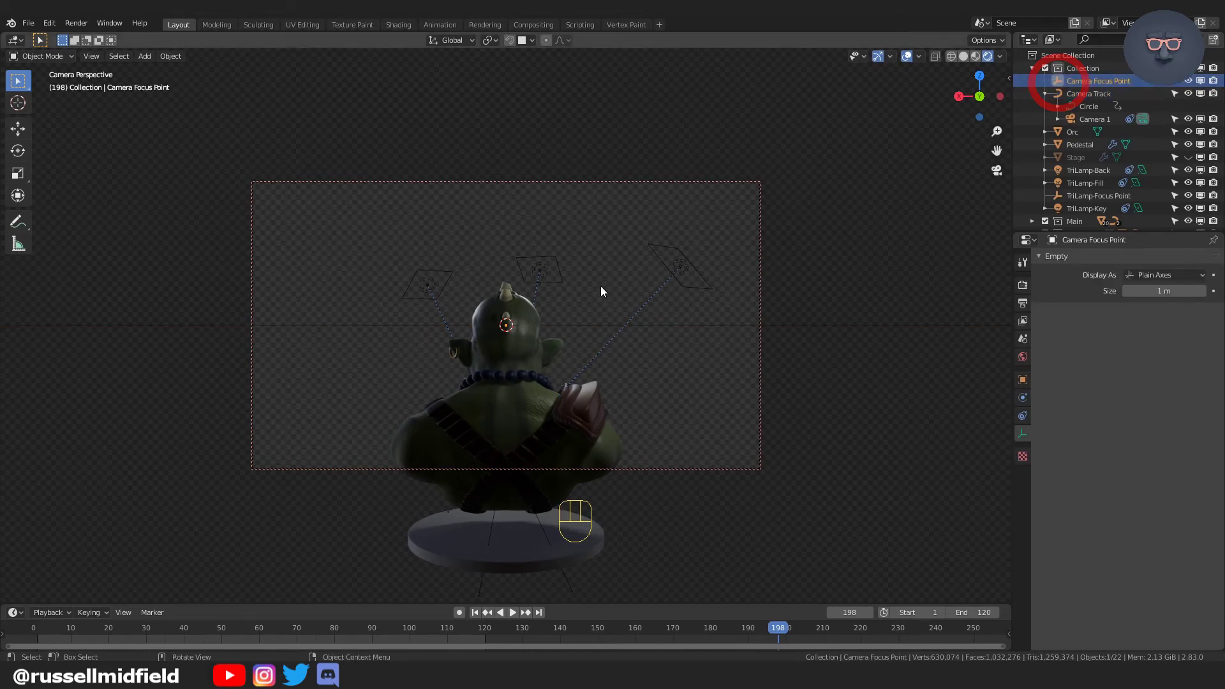
key(g)
key(z)
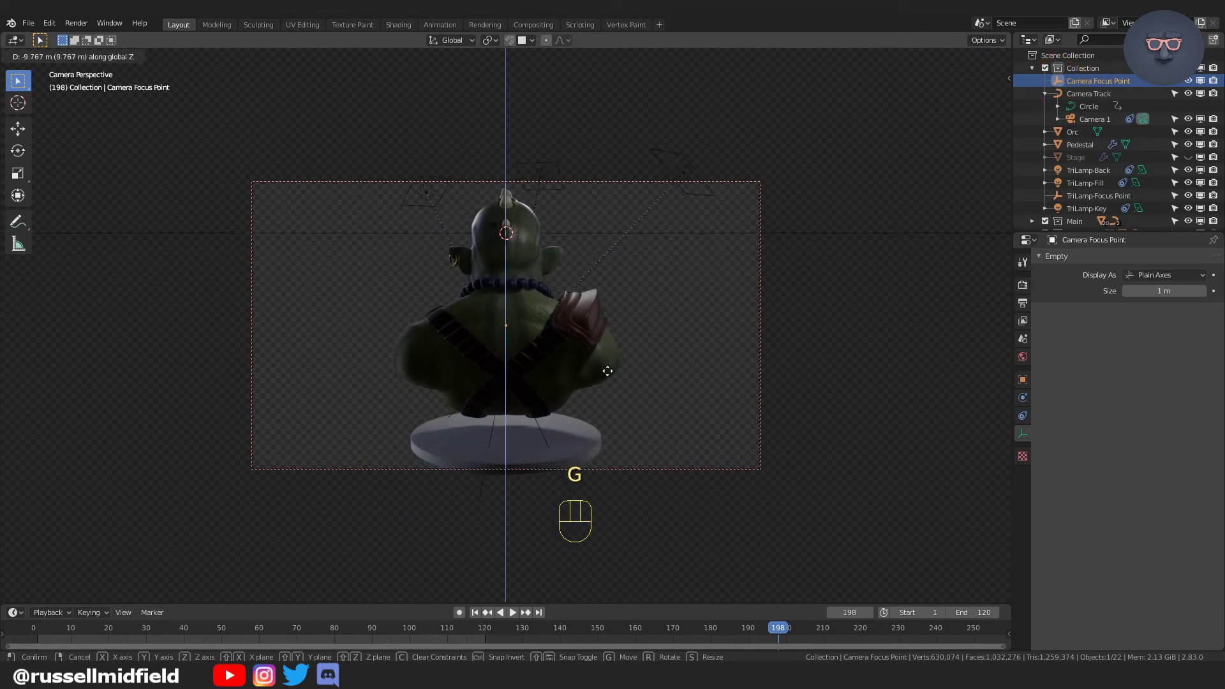
click(607, 370)
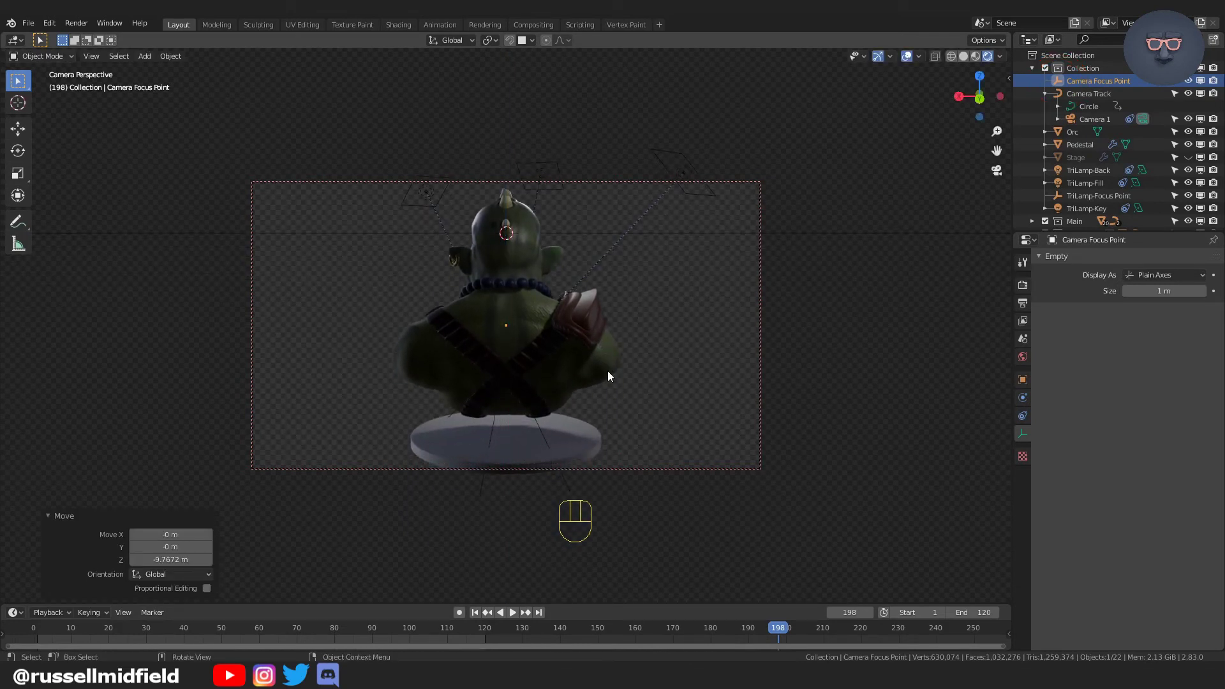
Scale the Camera Track up by a factor of about 1.272 and play back the turntable animation.
click(707, 232)
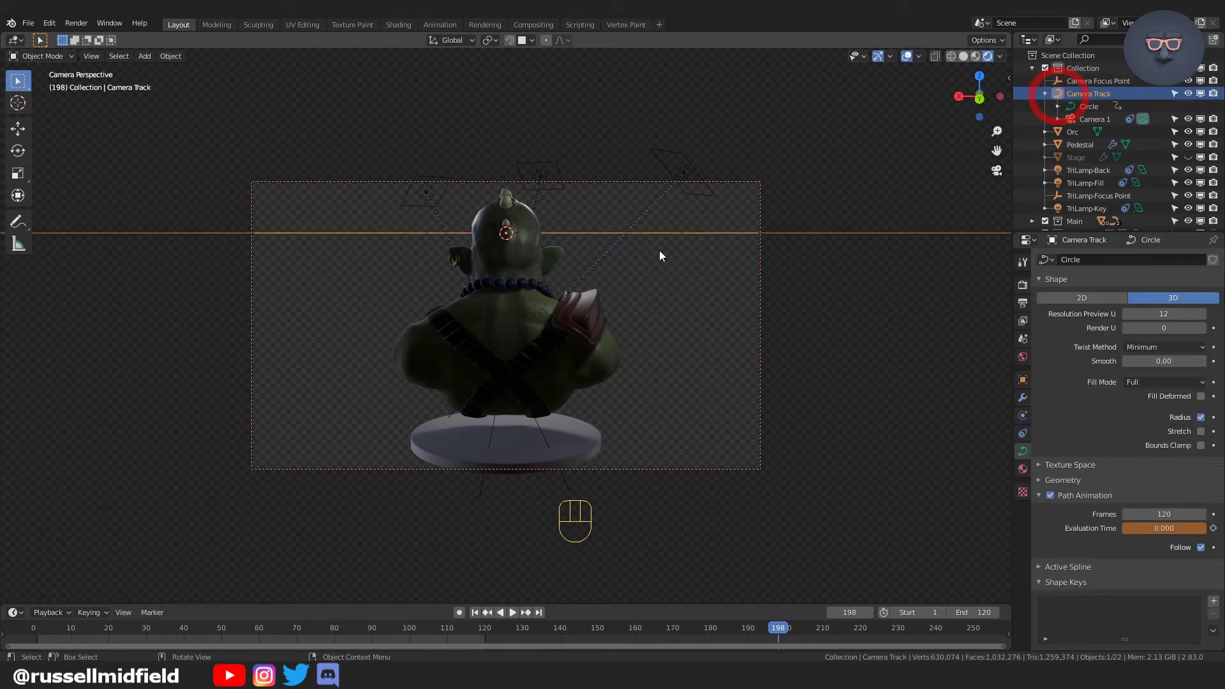
key(s)
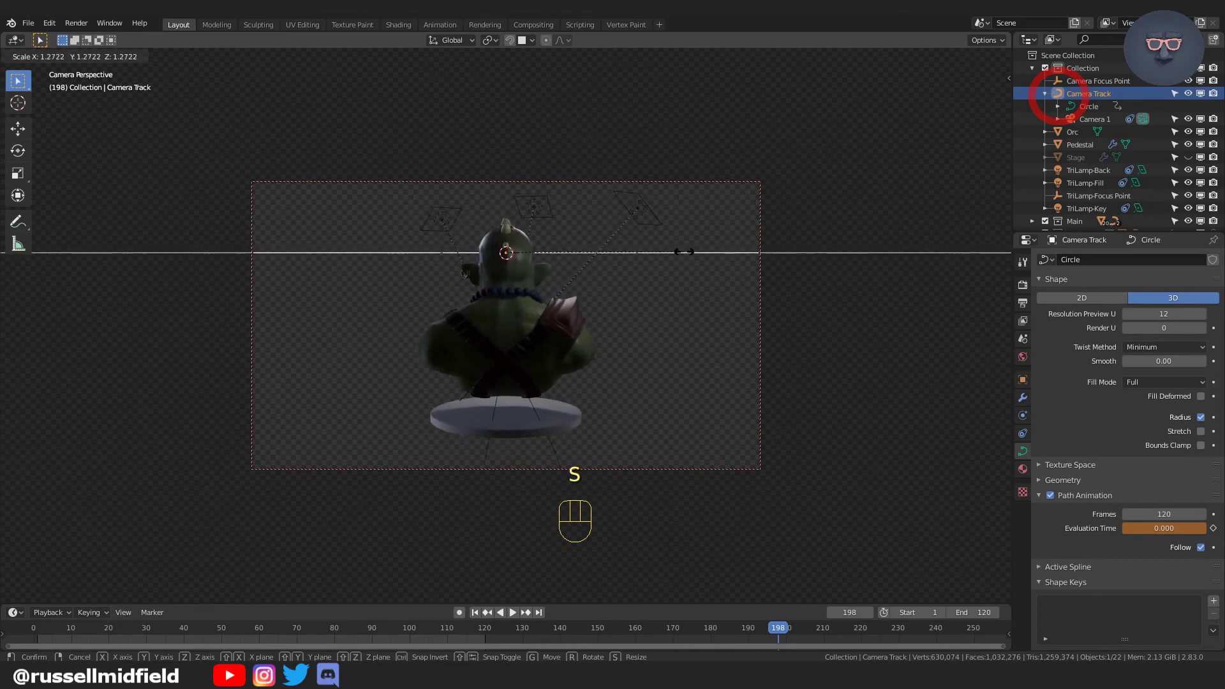
click(684, 252)
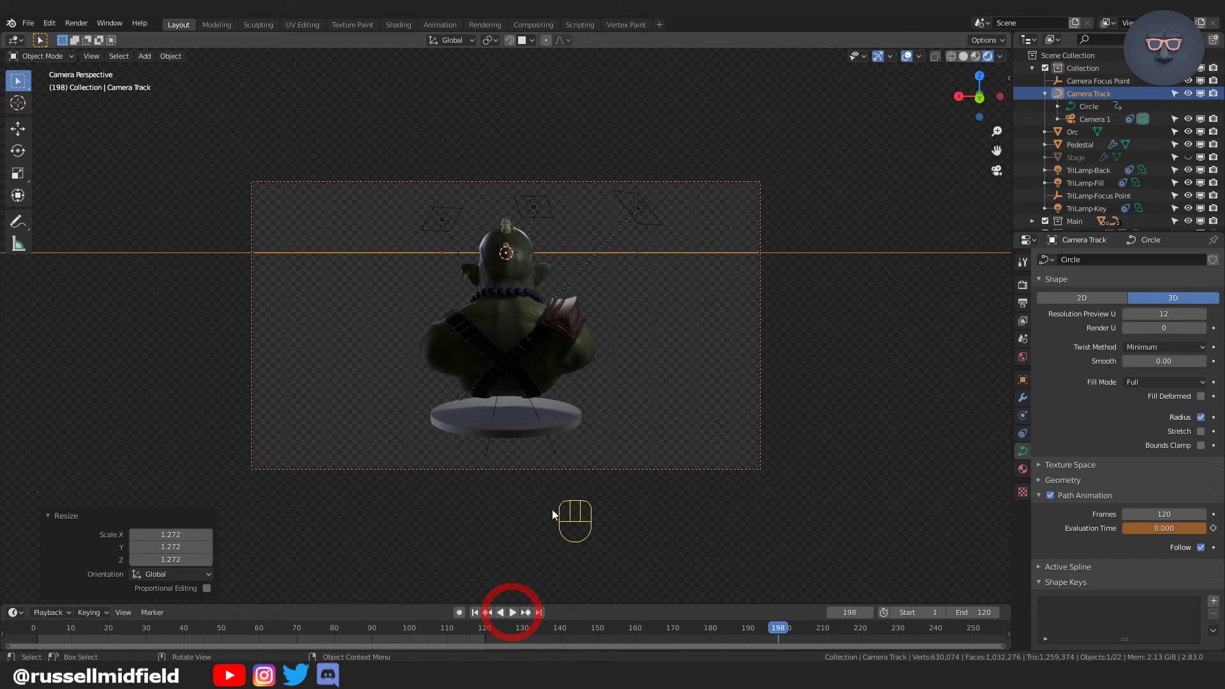
click(513, 612)
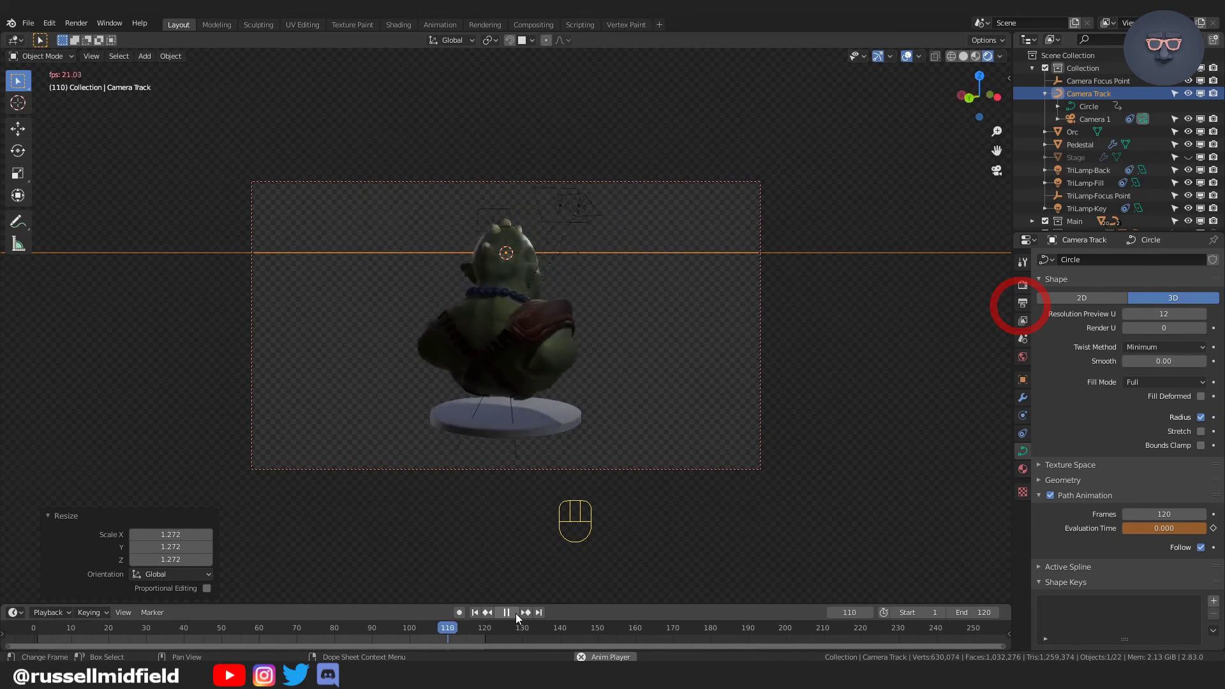
key(Escape)
Review the output properties, render the turntable animation, and look over the rendered PNG frames in File Explorer's tmp folder.
click(1023, 285)
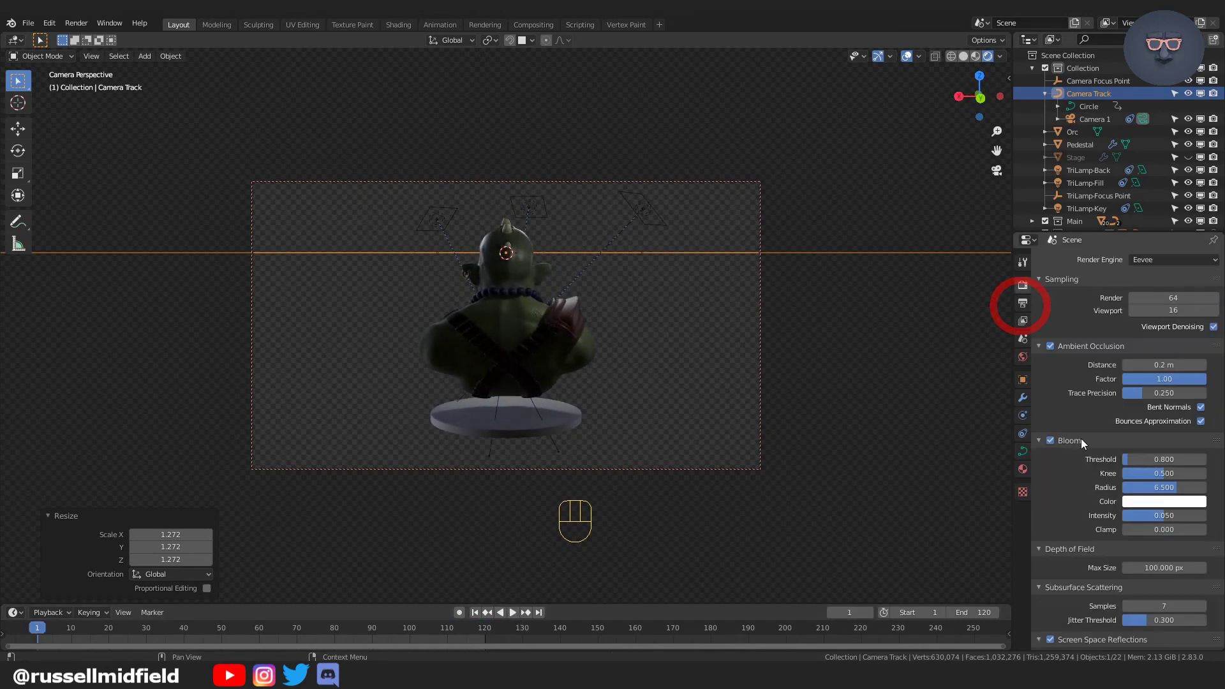
click(1024, 306)
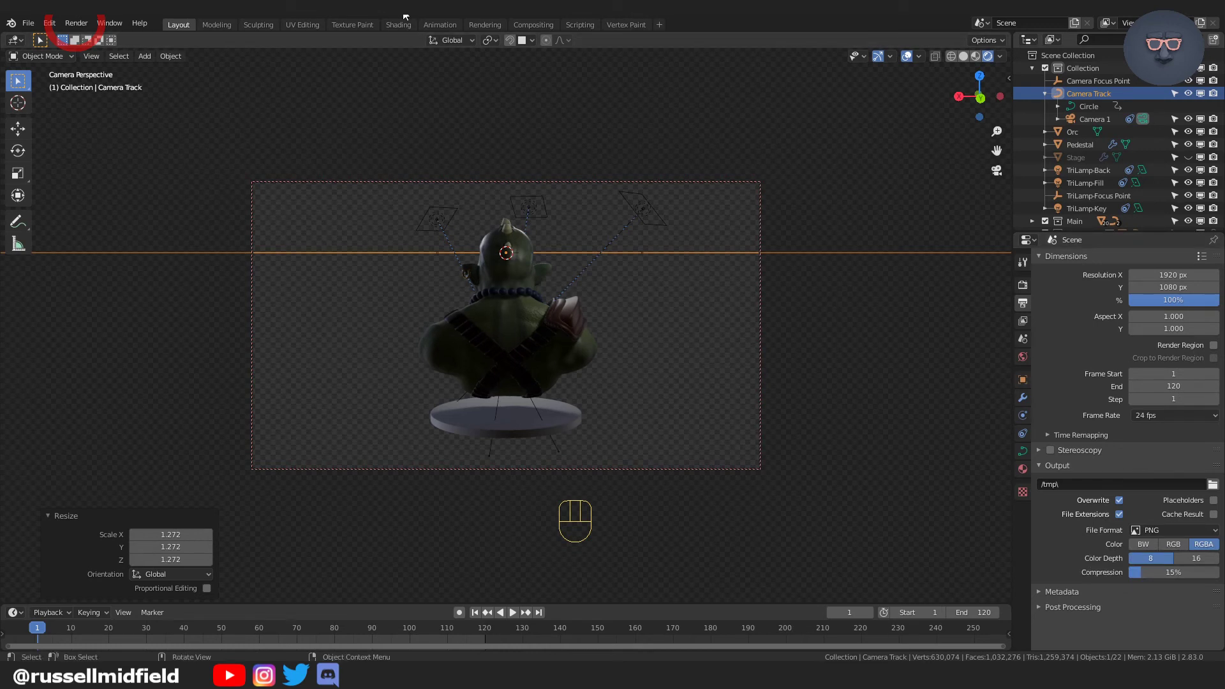
click(74, 25)
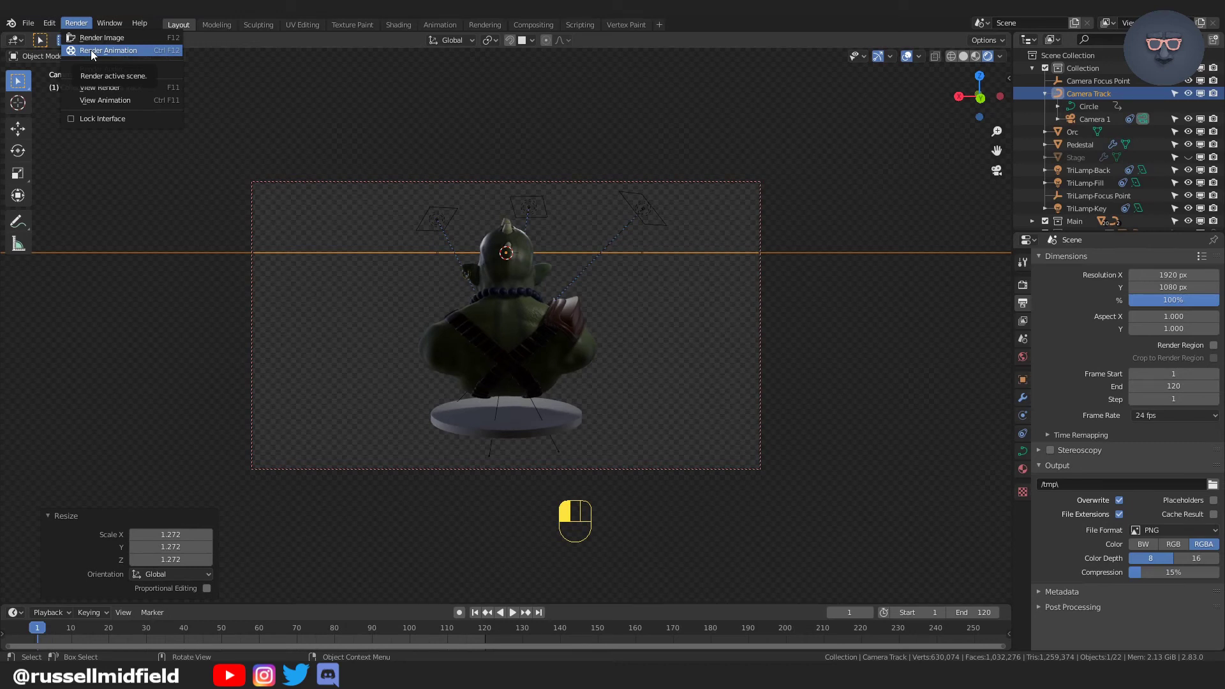
click(90, 49)
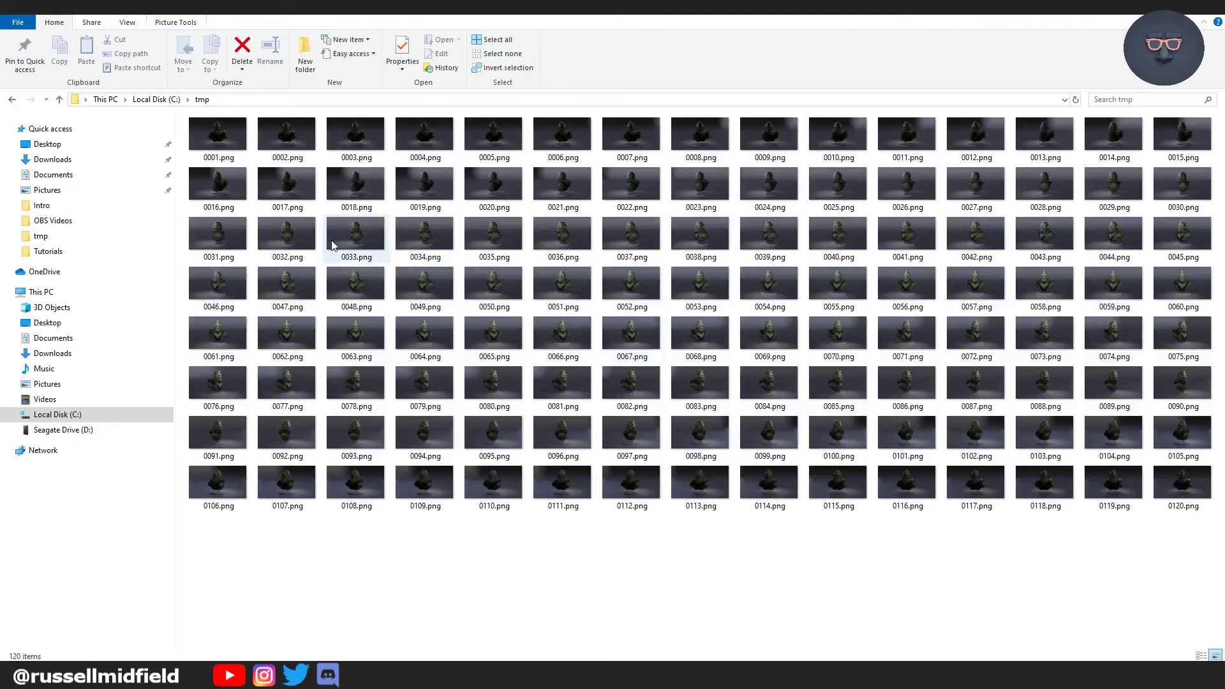
drag(221, 556, 1214, 119)
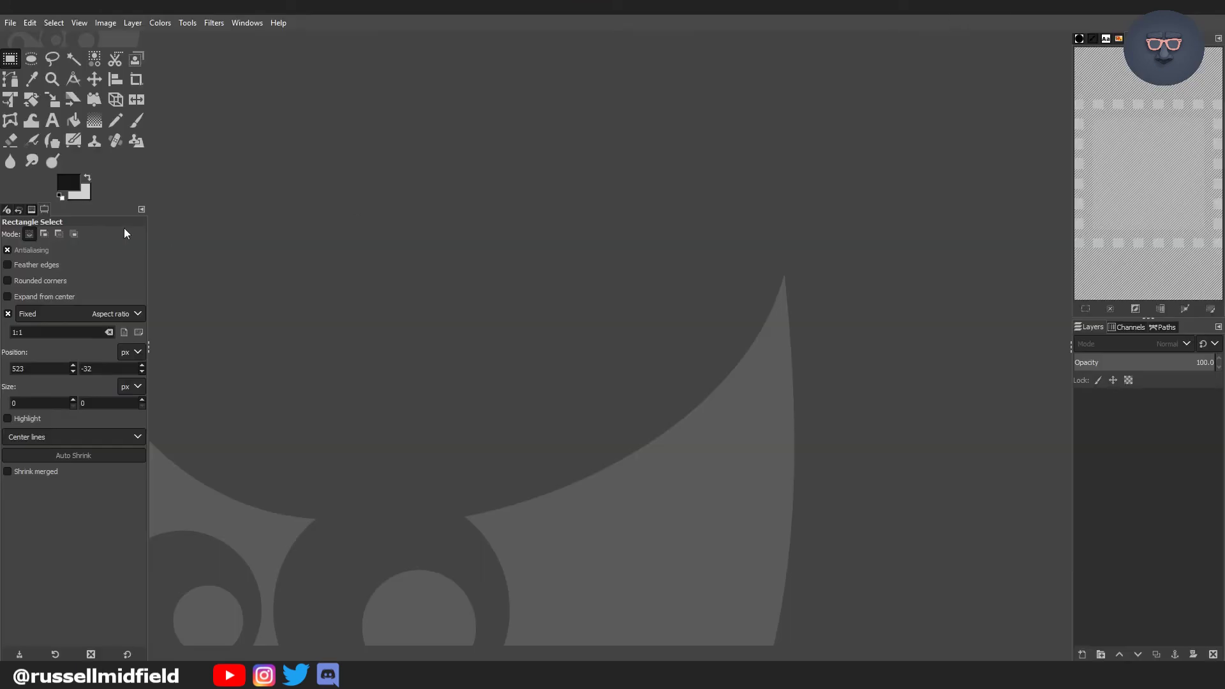
Open the rendered frames 0050.png through 0120.png from the tmp folder as layers.
click(9, 23)
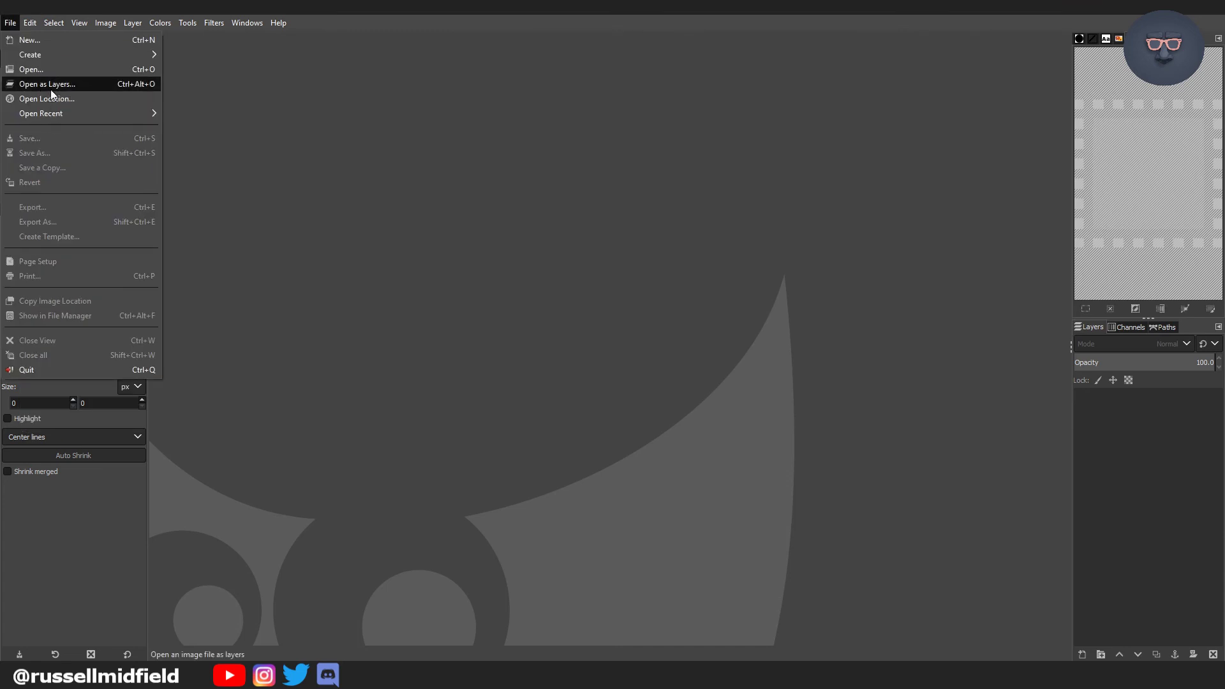
click(113, 85)
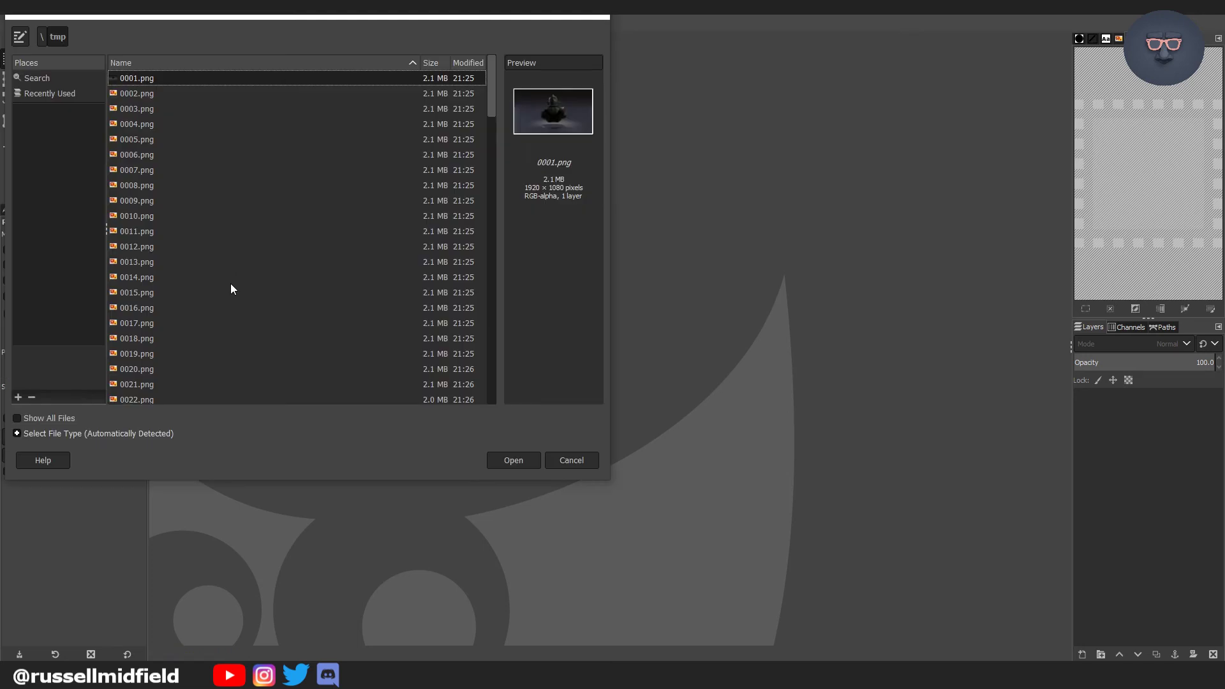
scroll(231, 284, down, 5)
scroll(231, 282, down, 8)
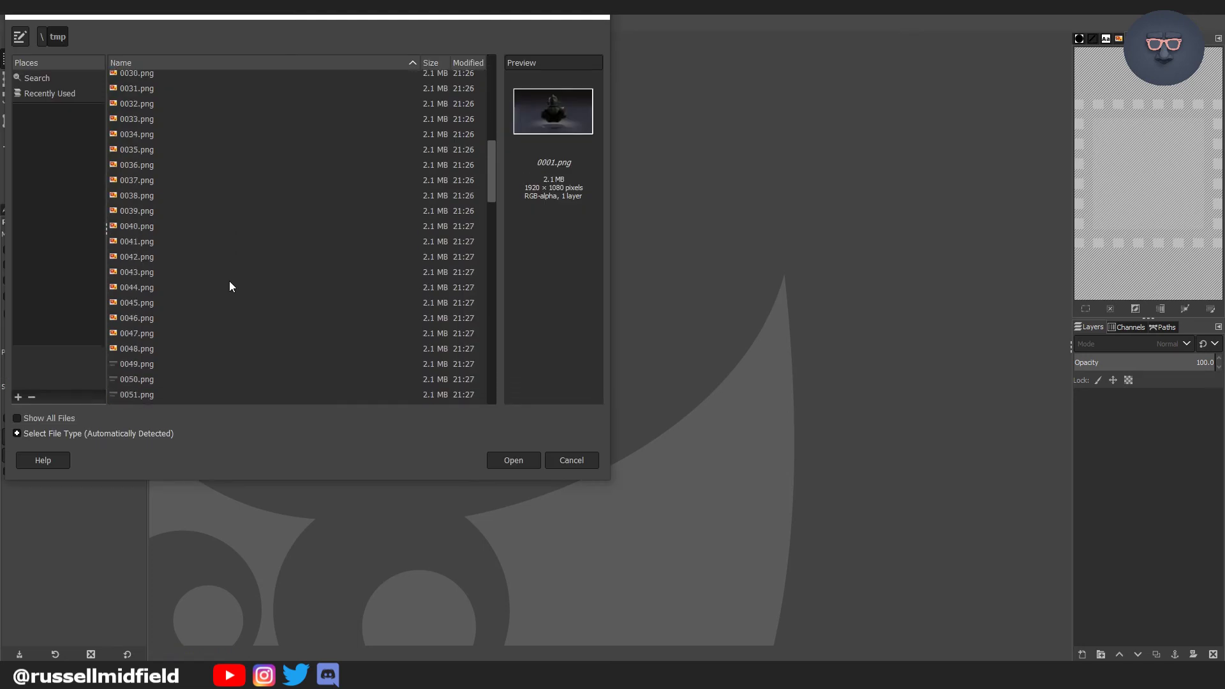
click(160, 257)
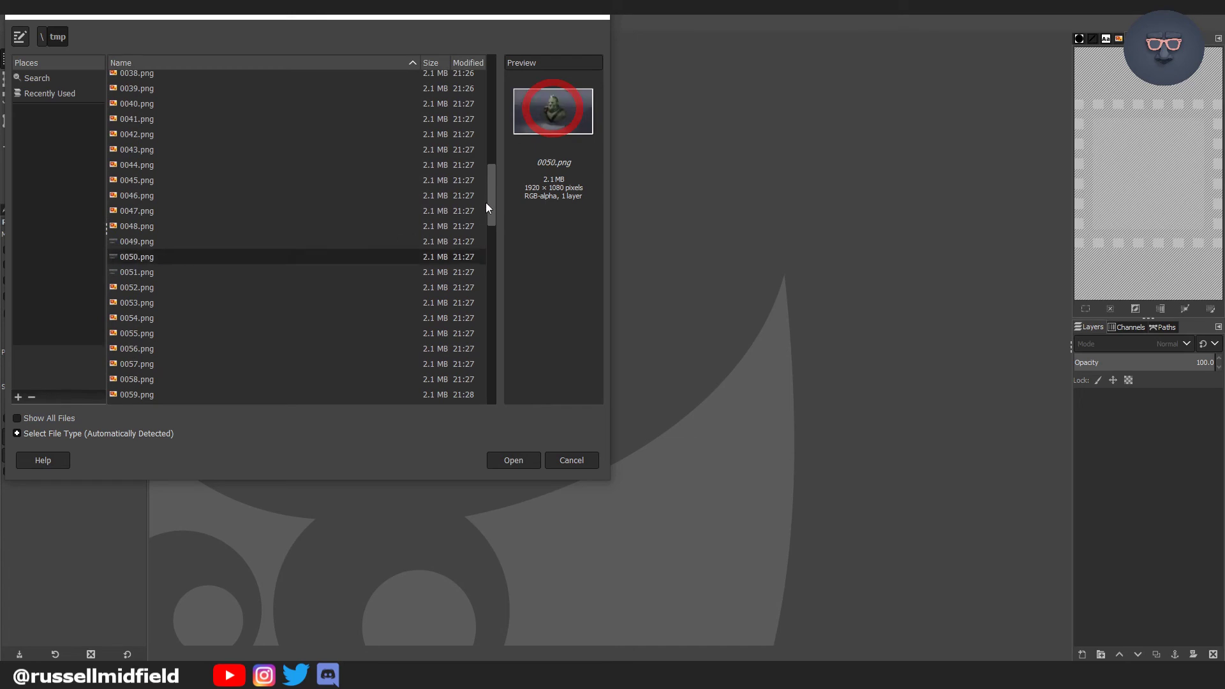
drag(487, 203, 484, 393)
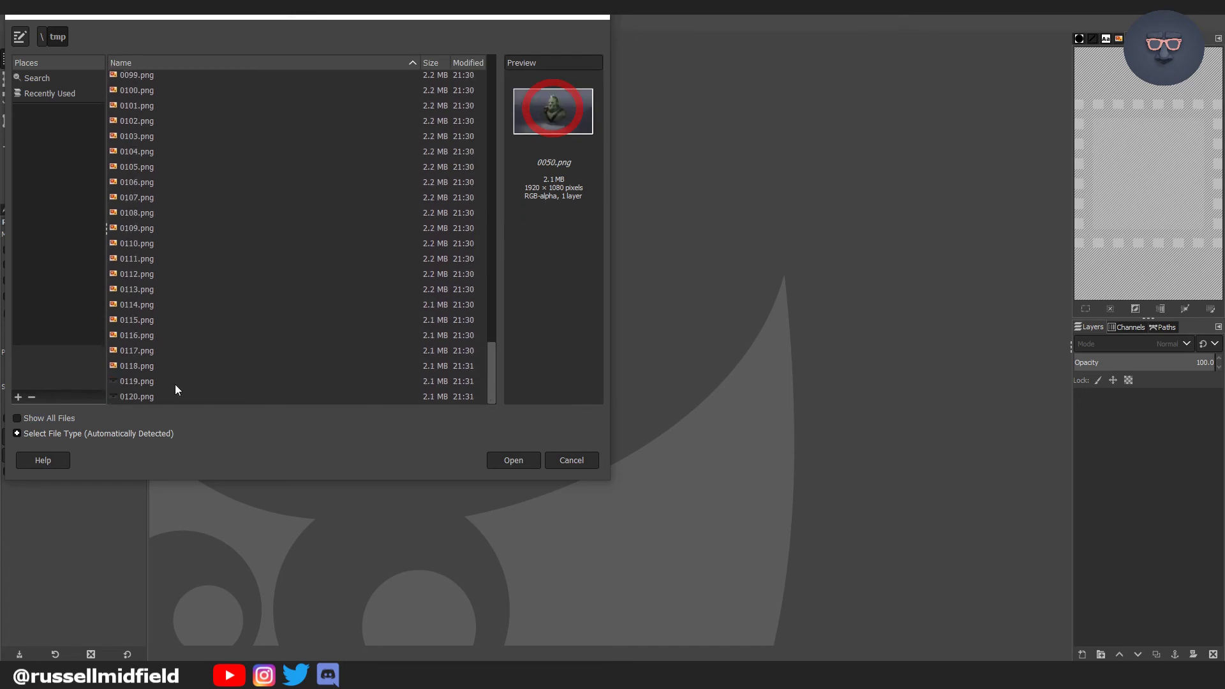
shift+click(147, 397)
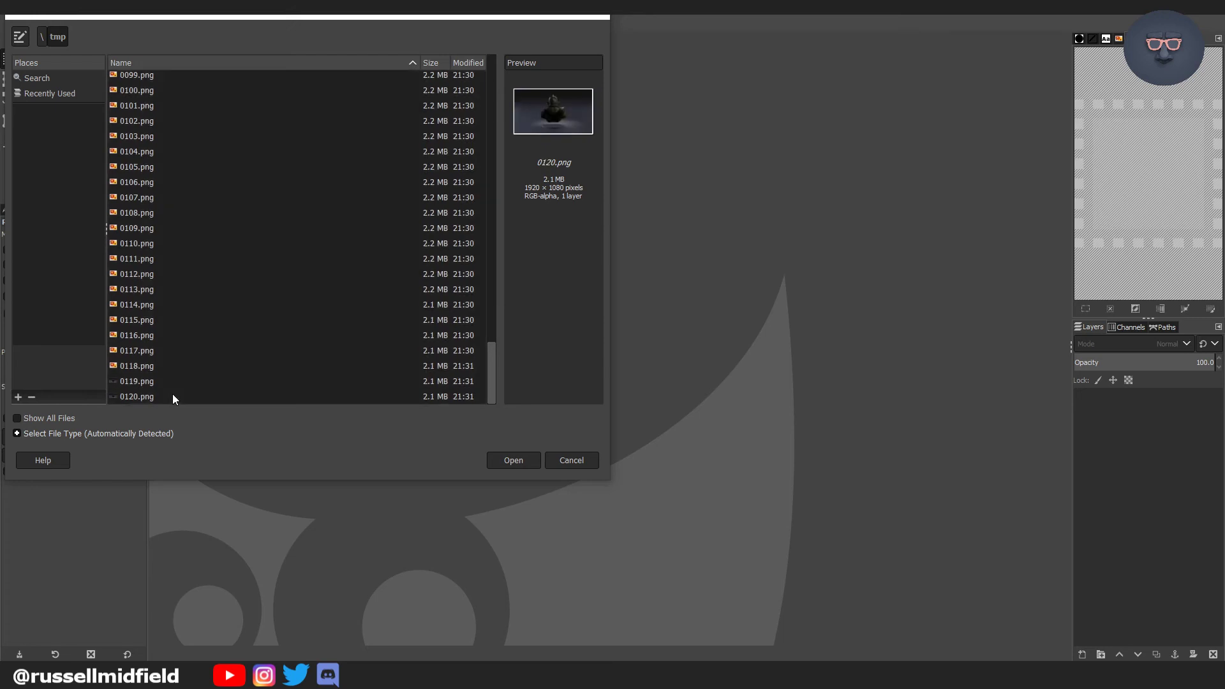
click(510, 460)
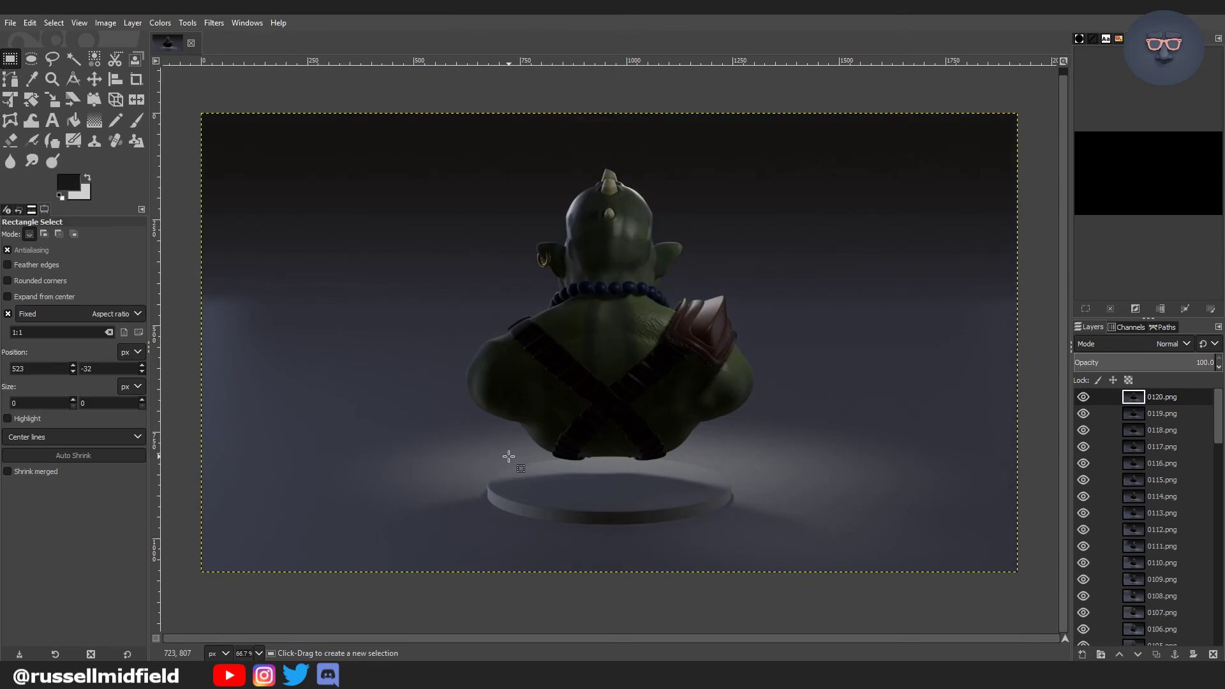
Add the frames 0001.png through 0049.png to the image as layers on top.
click(10, 22)
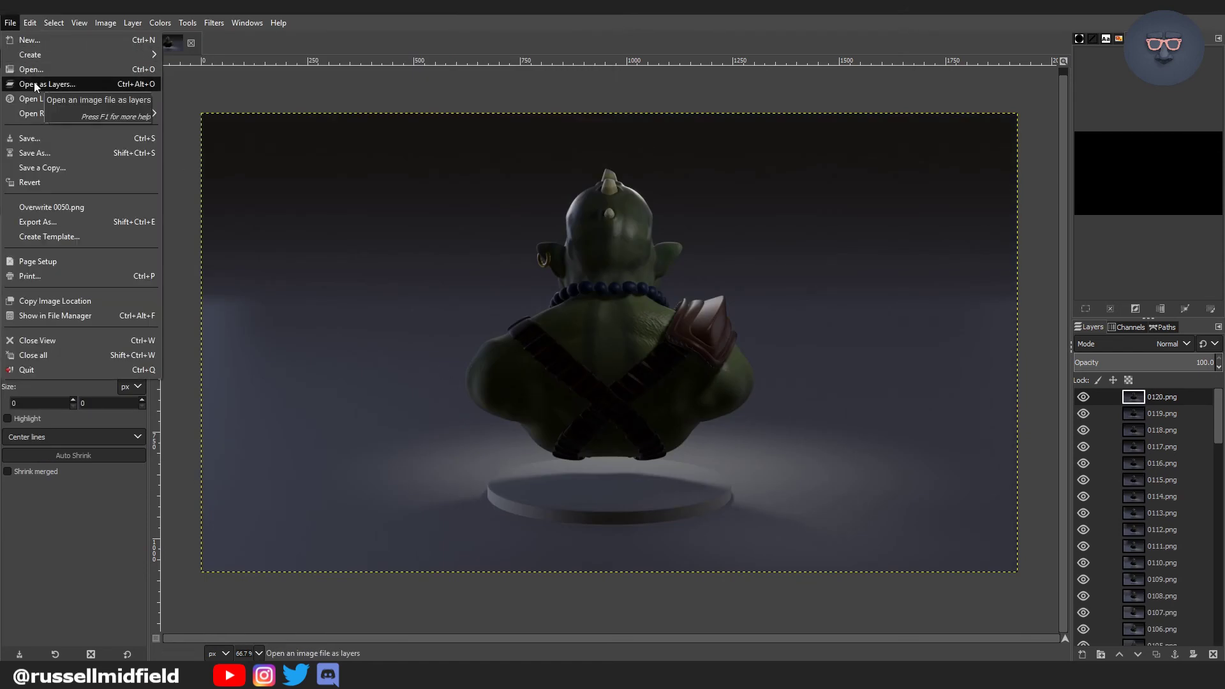
click(98, 85)
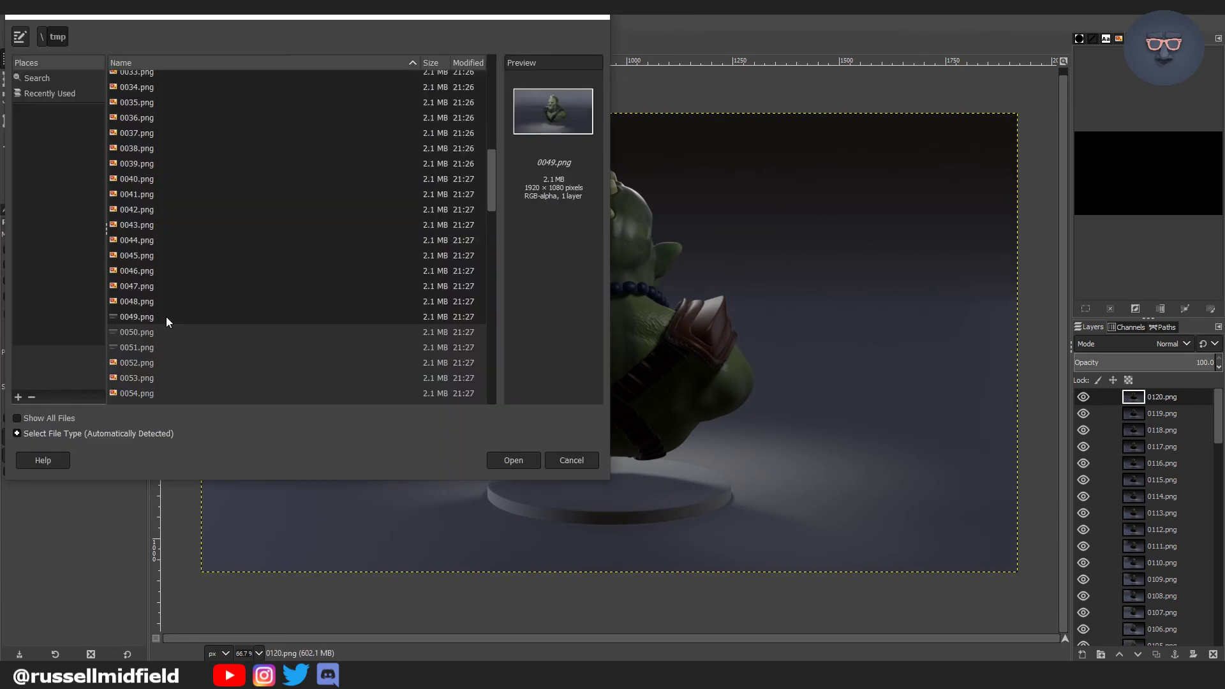
click(514, 460)
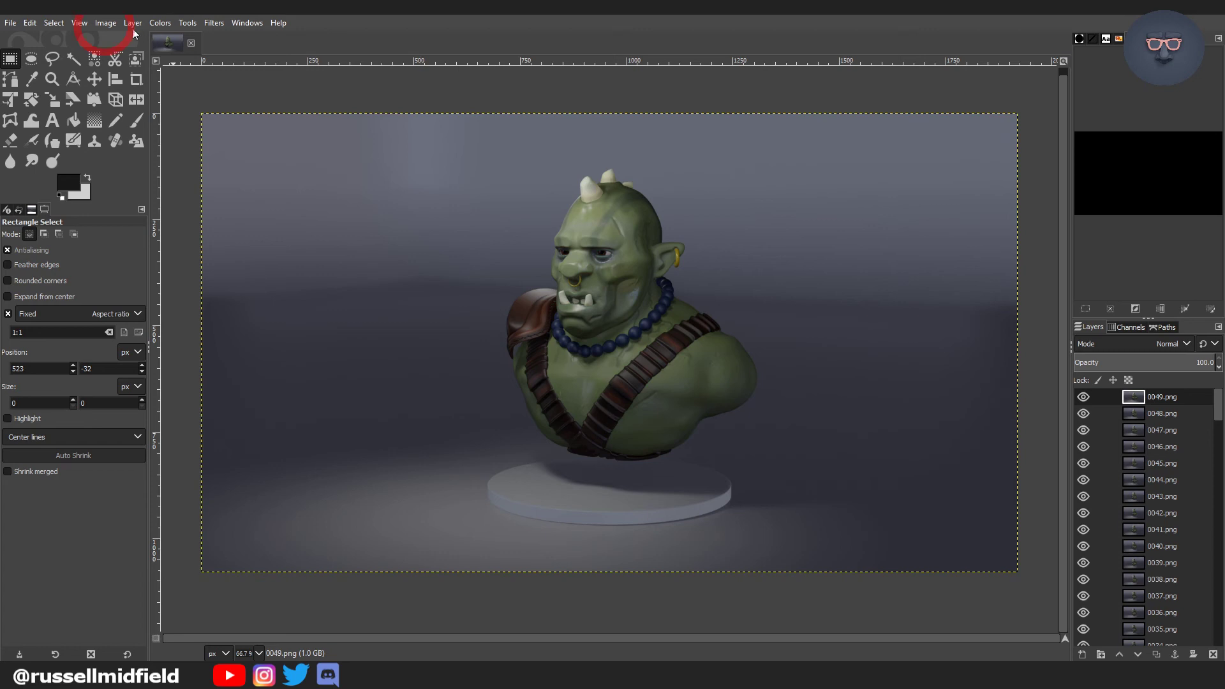
Resize the image canvas to 1080 × 1080 px with the content centred and all layers resized.
click(106, 24)
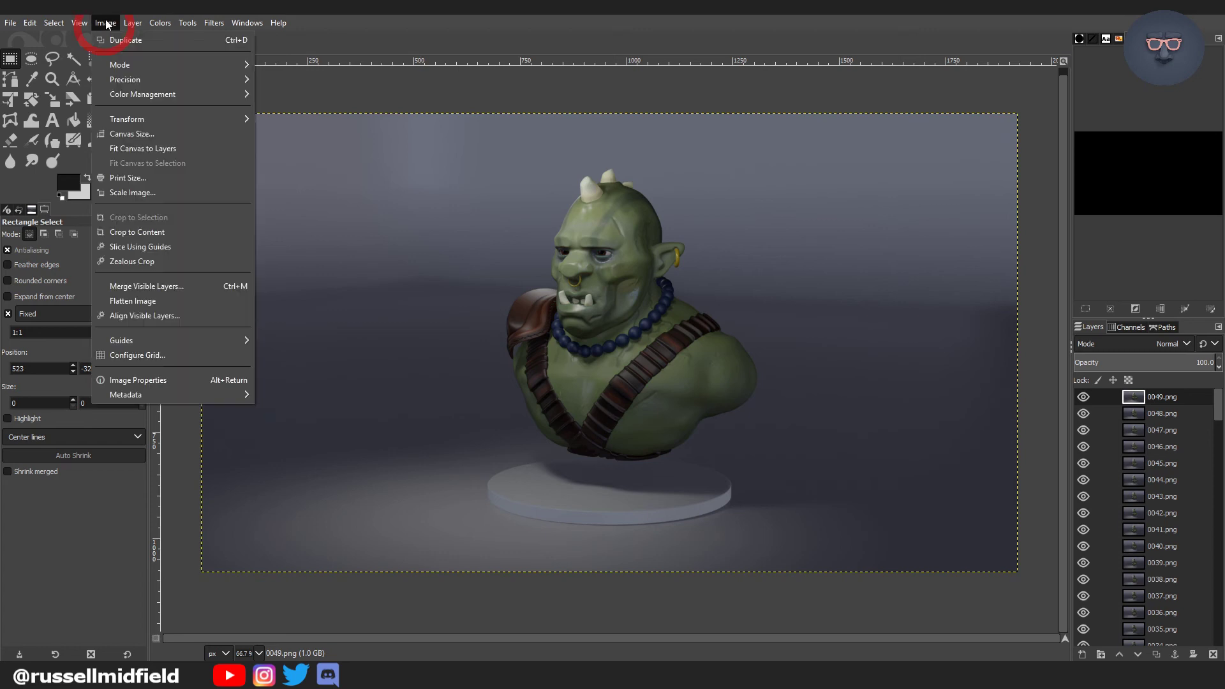
click(130, 136)
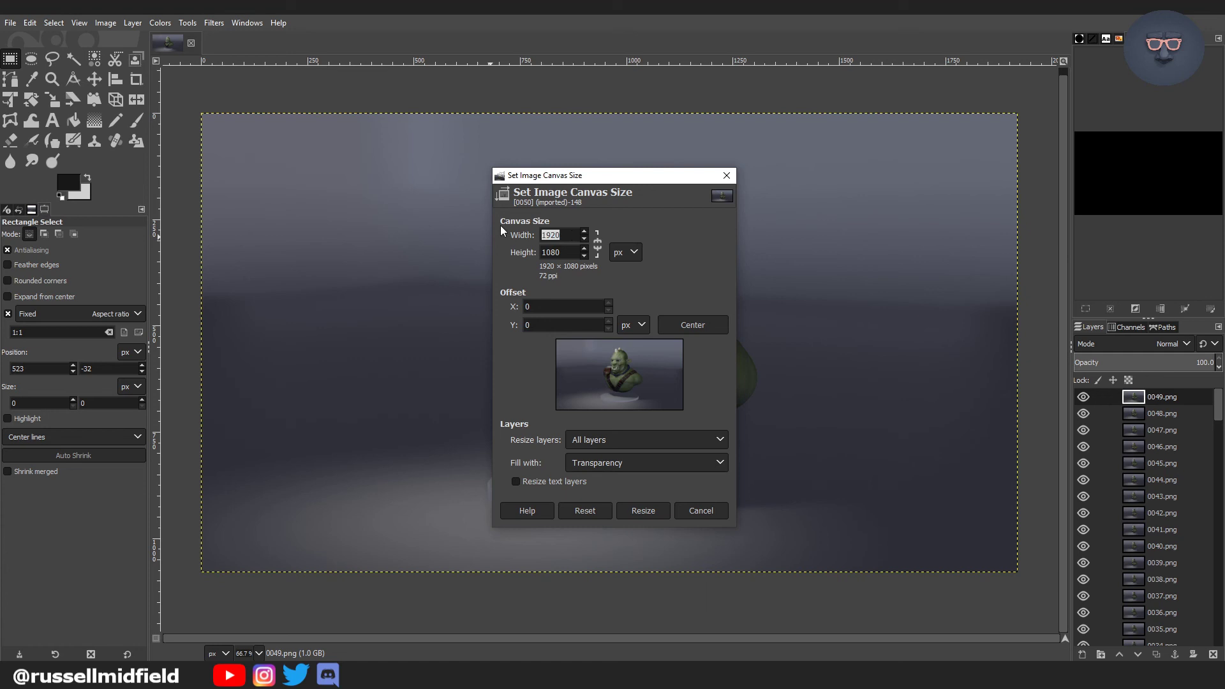
text(1080)
click(579, 305)
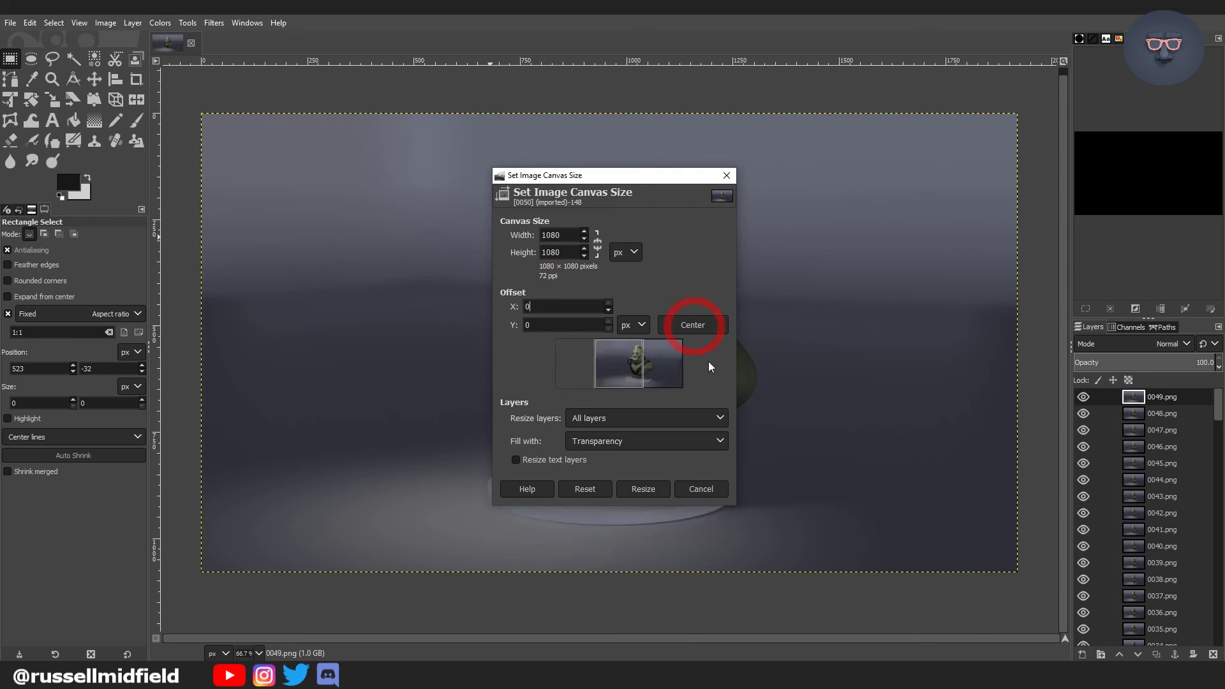
click(699, 327)
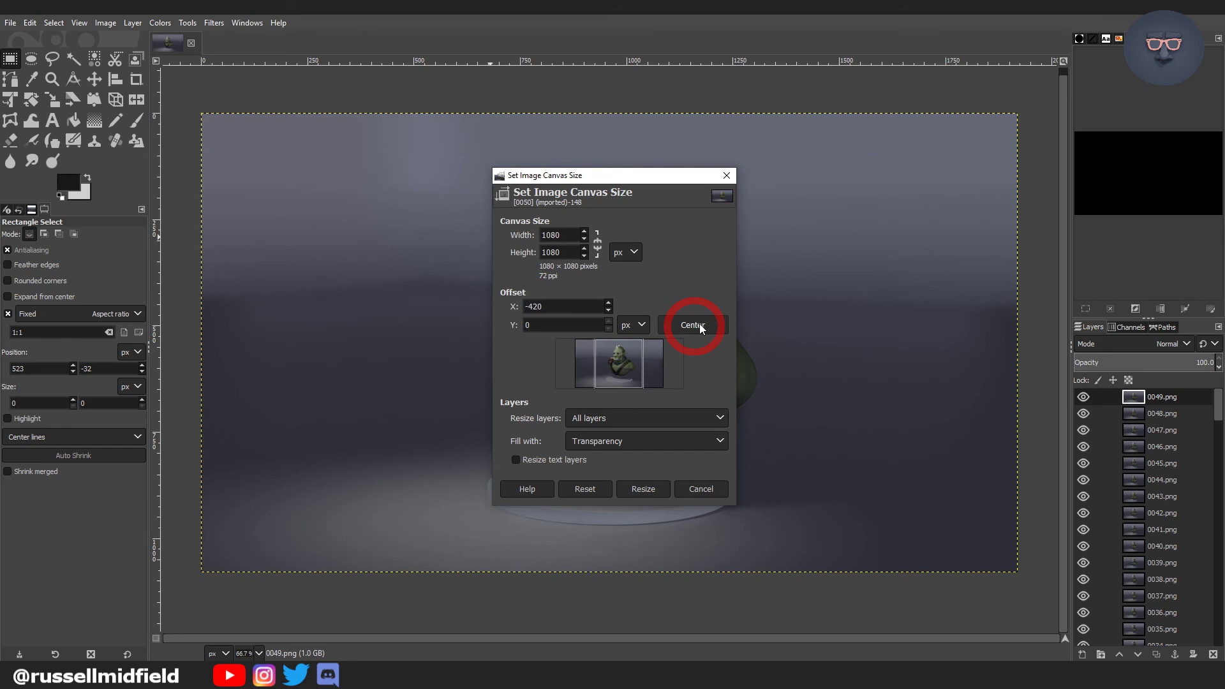
click(639, 489)
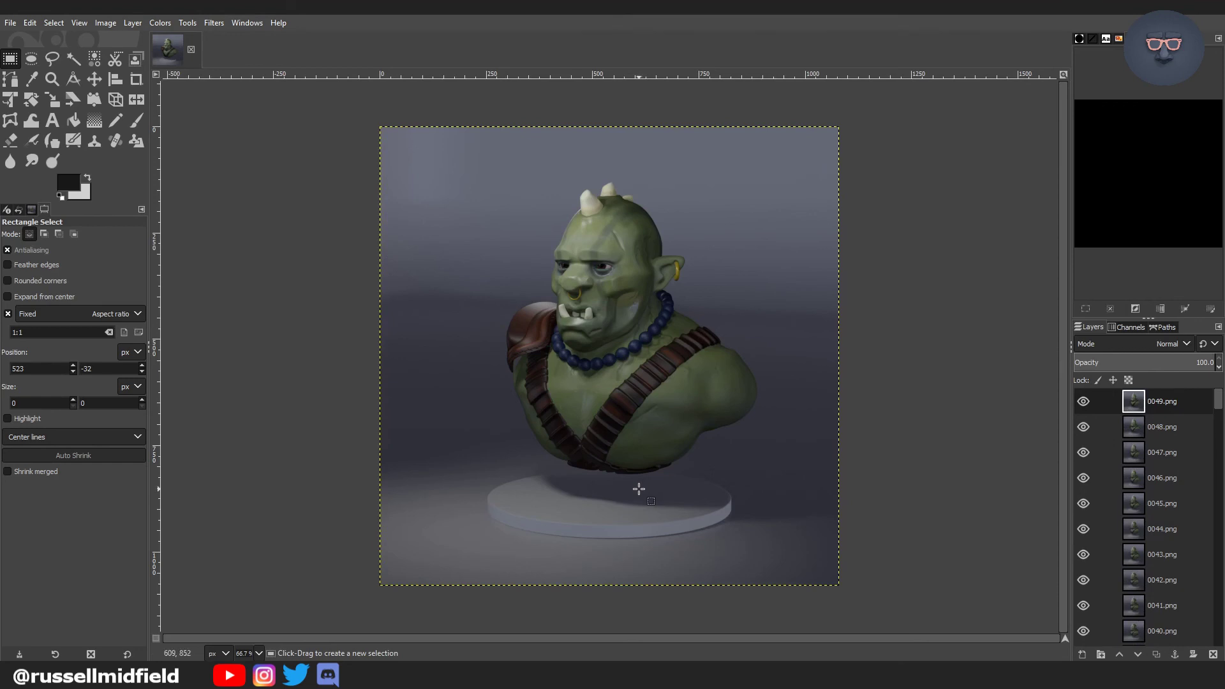
Scale the whole image down to 540 × 540 px.
click(95, 24)
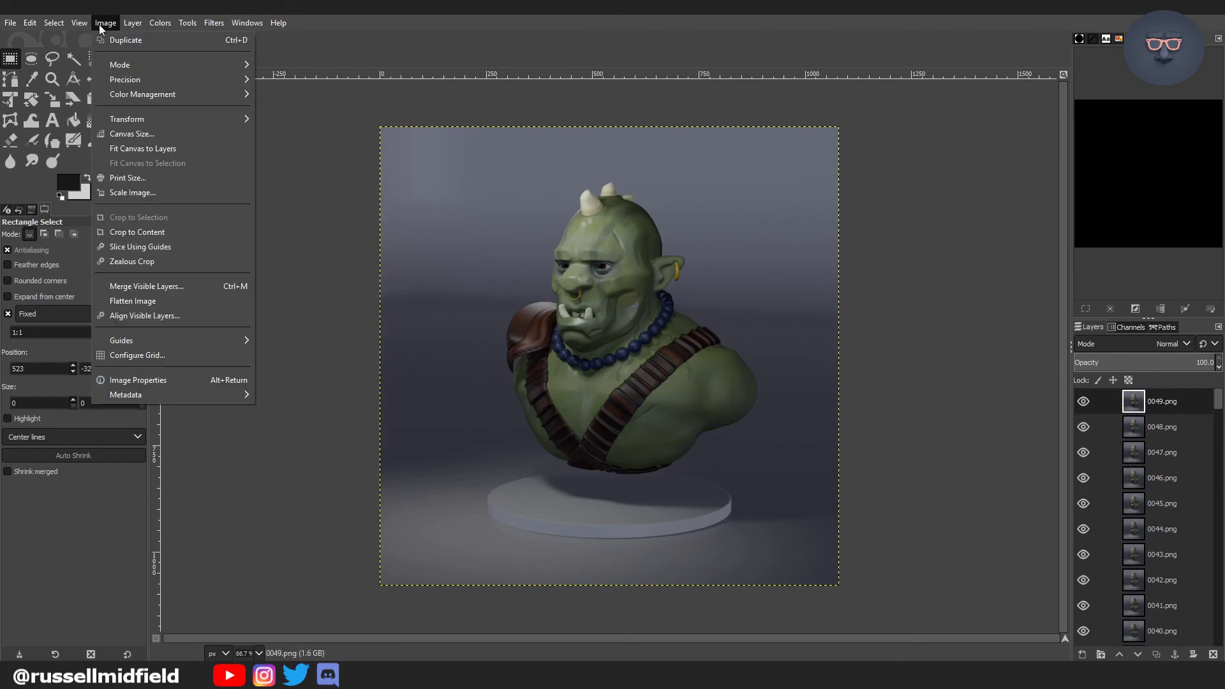
click(156, 194)
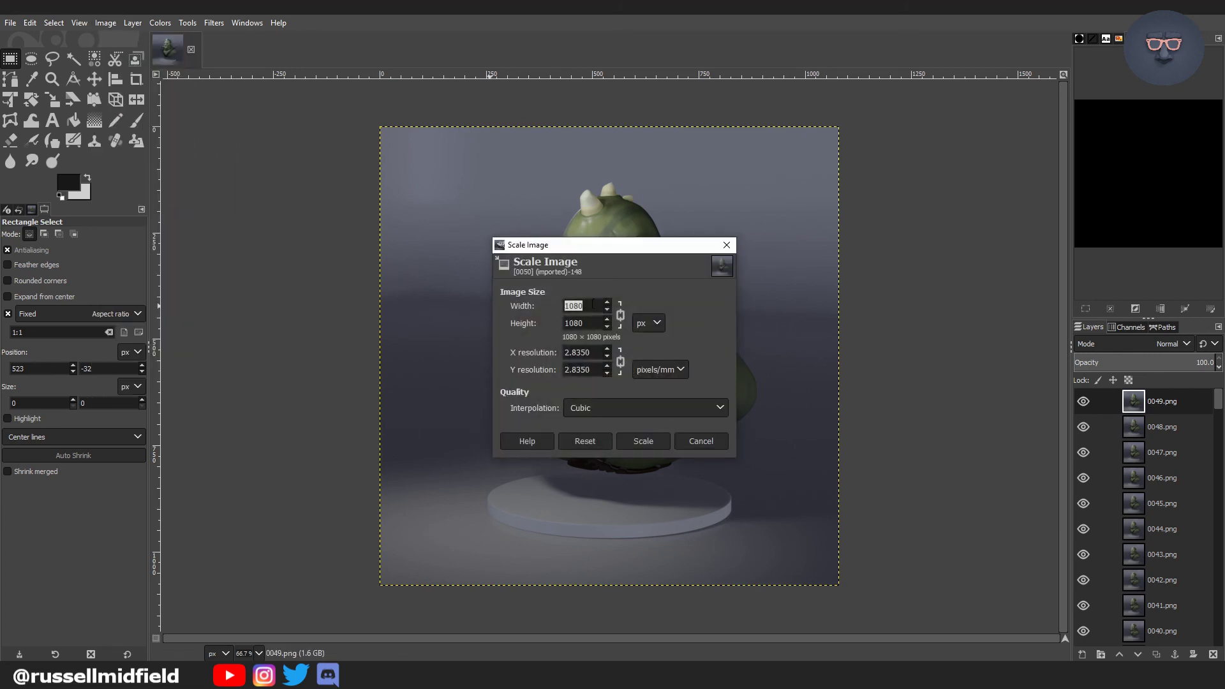
text(540)
double_click(588, 322)
text(540)
click(642, 441)
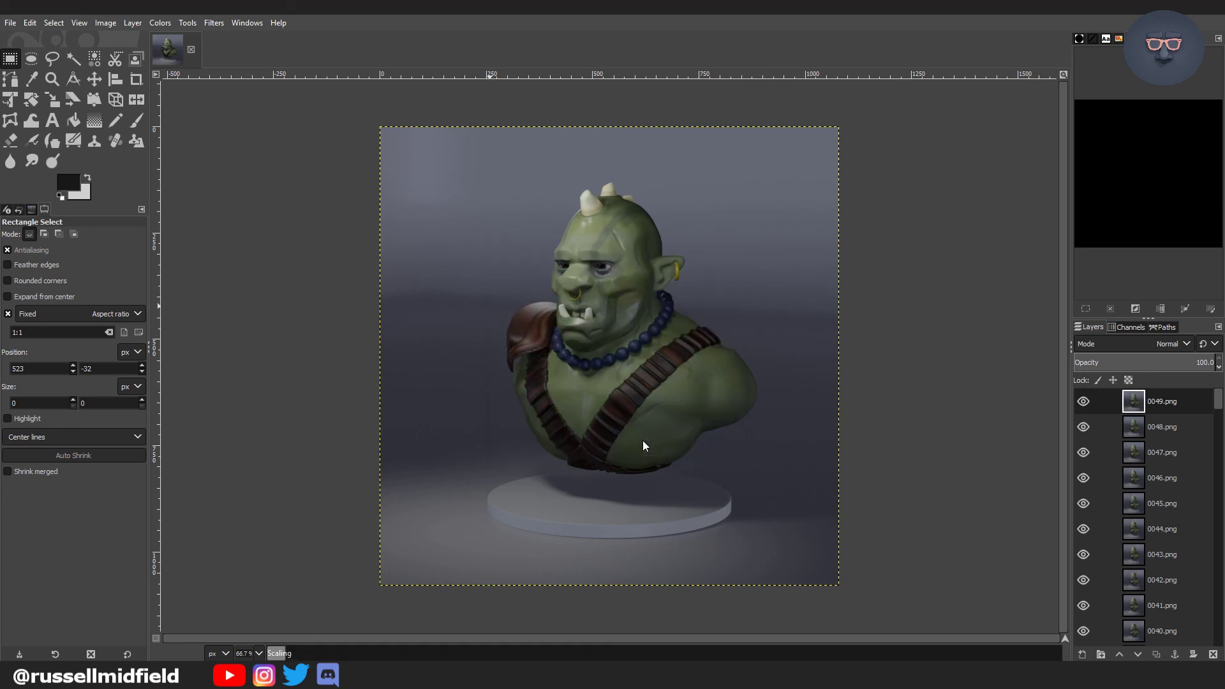
Start exporting the image to the tmp folder as Turntable-Orc.gif.
click(12, 24)
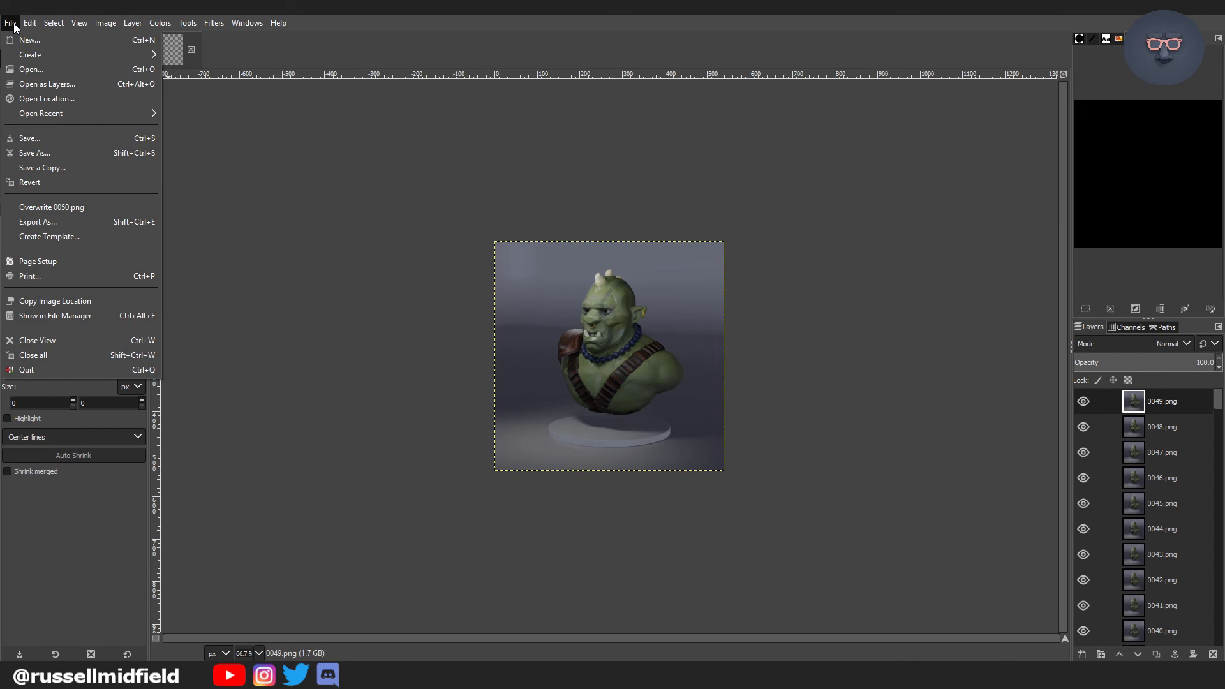
click(93, 227)
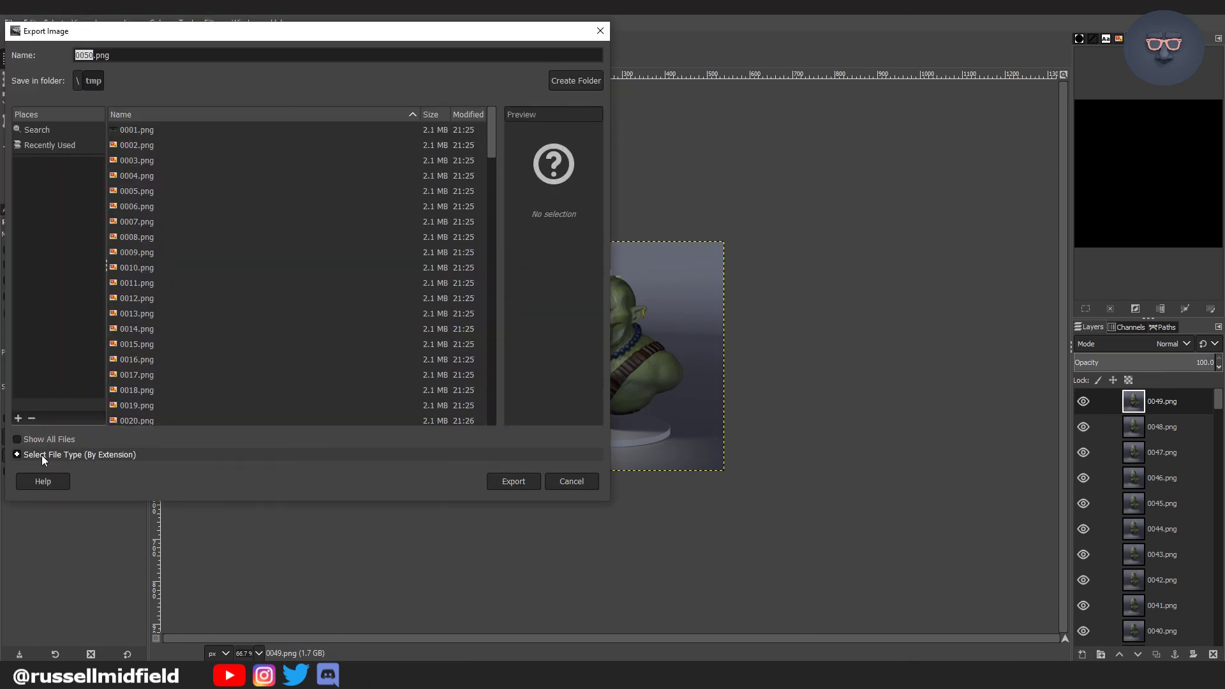
click(105, 55)
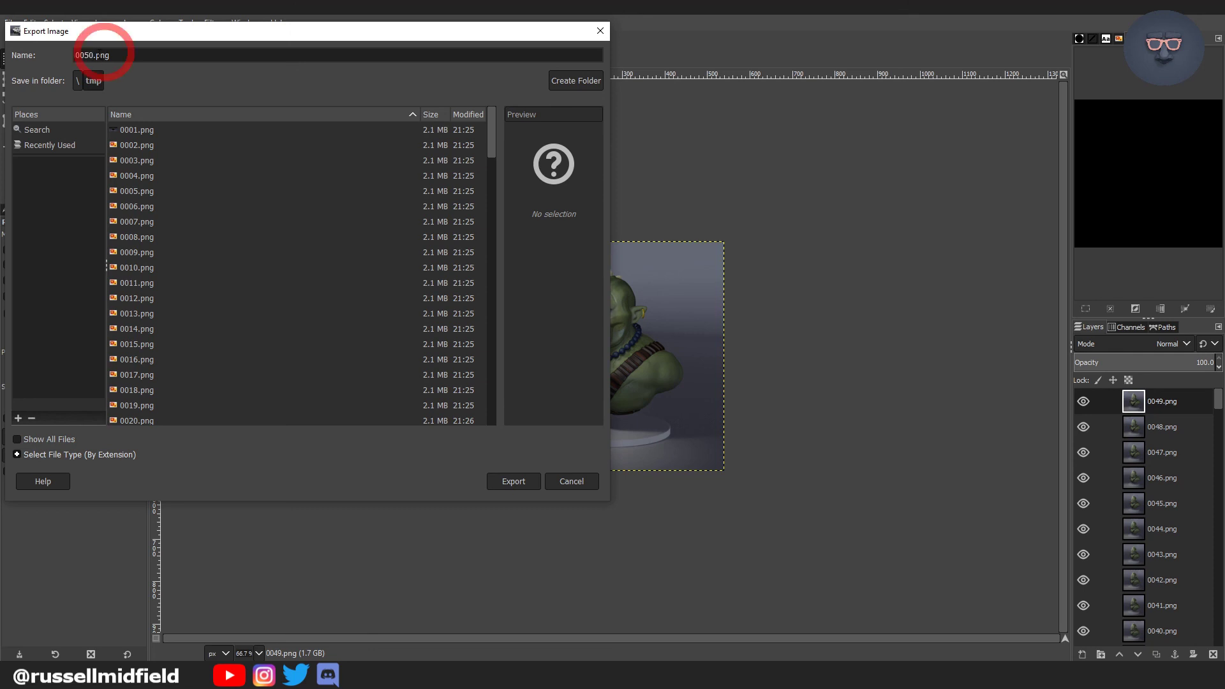
drag(99, 55, 163, 61)
key(BackSpace)
key(BackSpace)
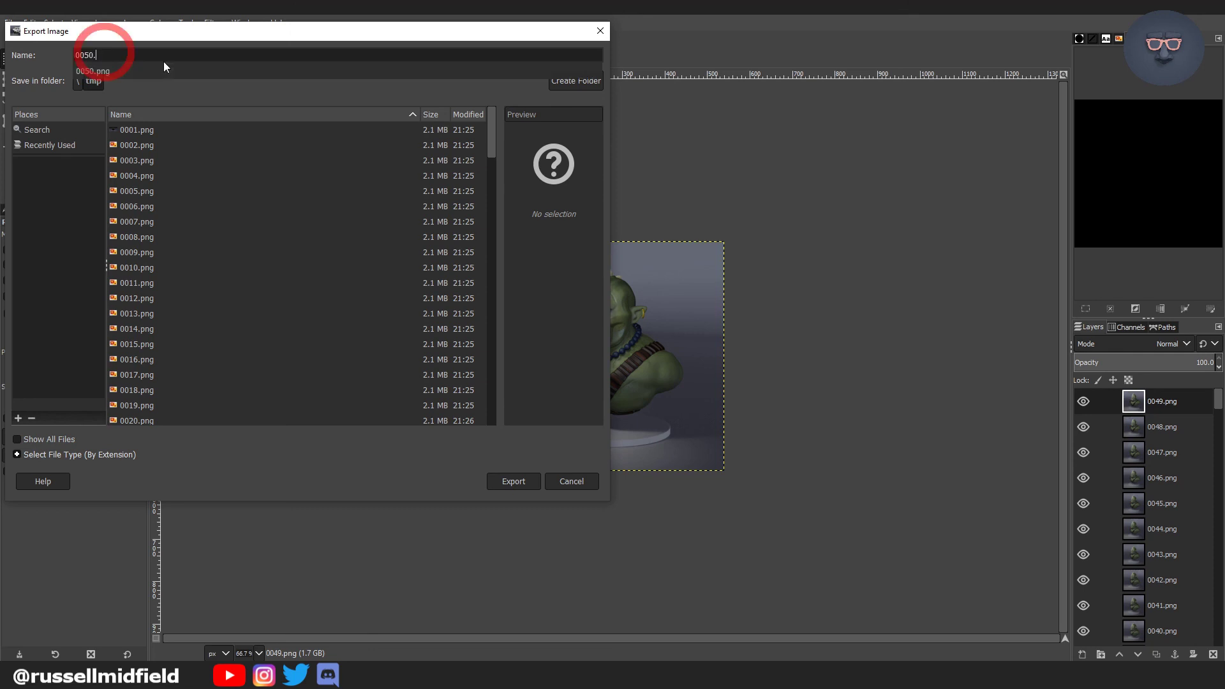
text(gif)
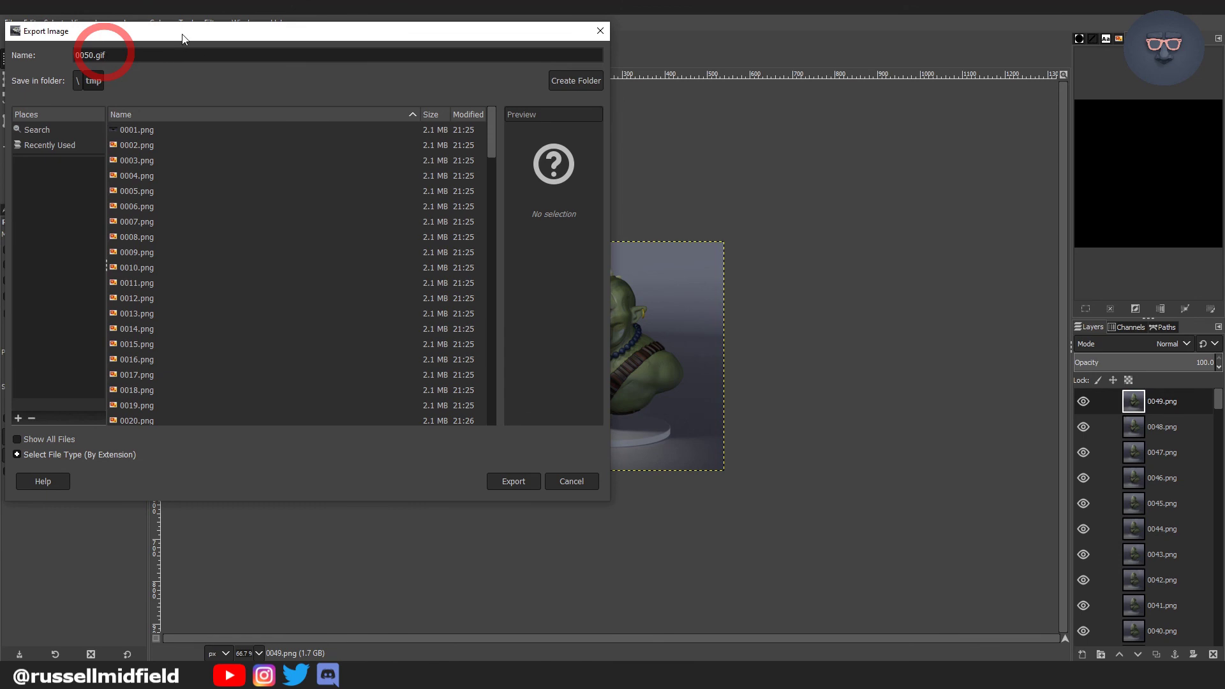
double_click(73, 55)
text(Turntable-0)
text(rc)
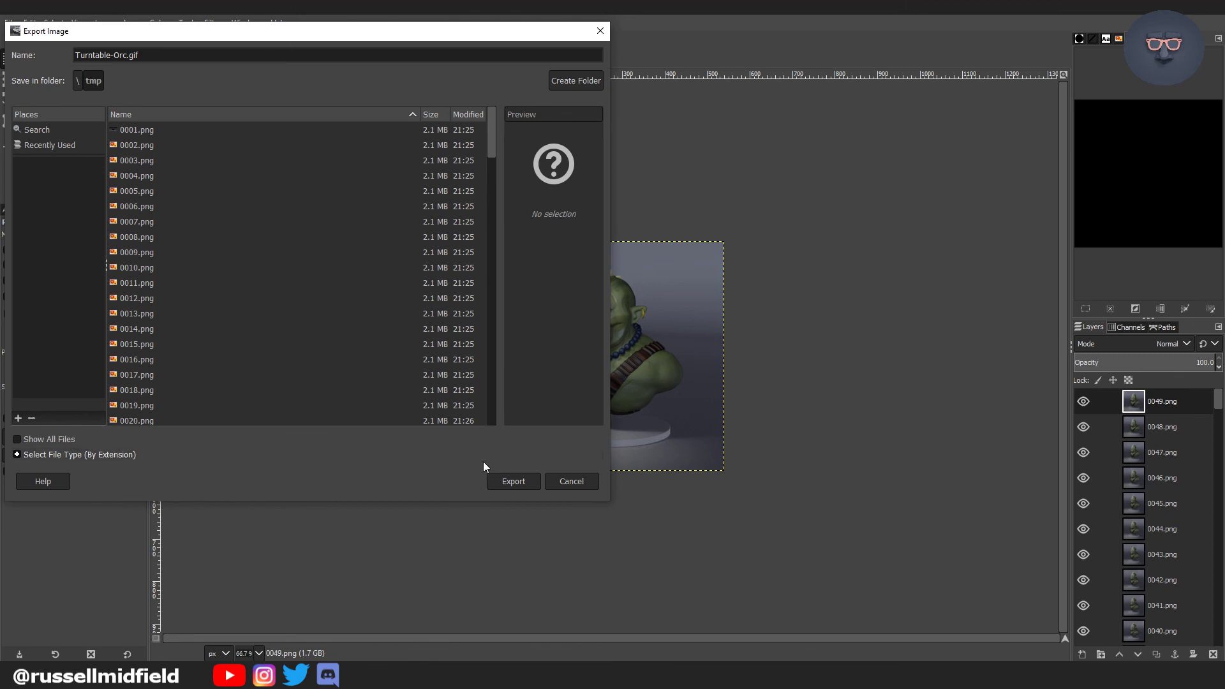
click(523, 480)
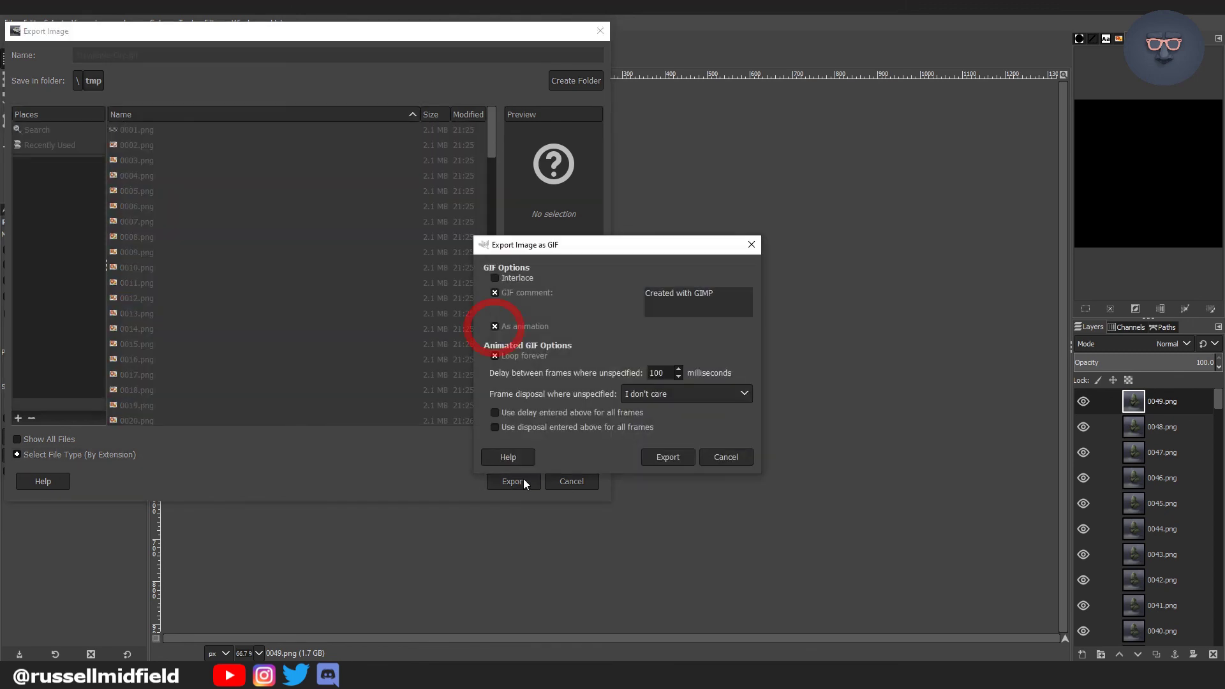
Export the GIF as an animation that loops forever, with a 100 millisecond delay between frames.
click(495, 327)
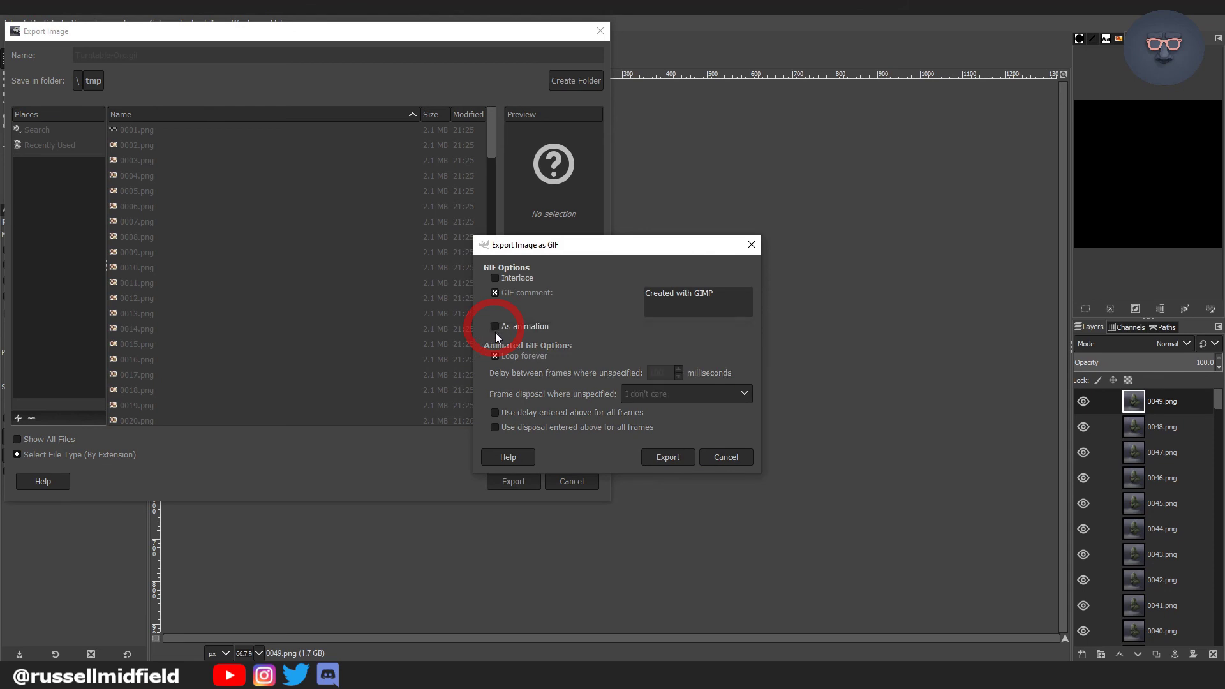
click(495, 328)
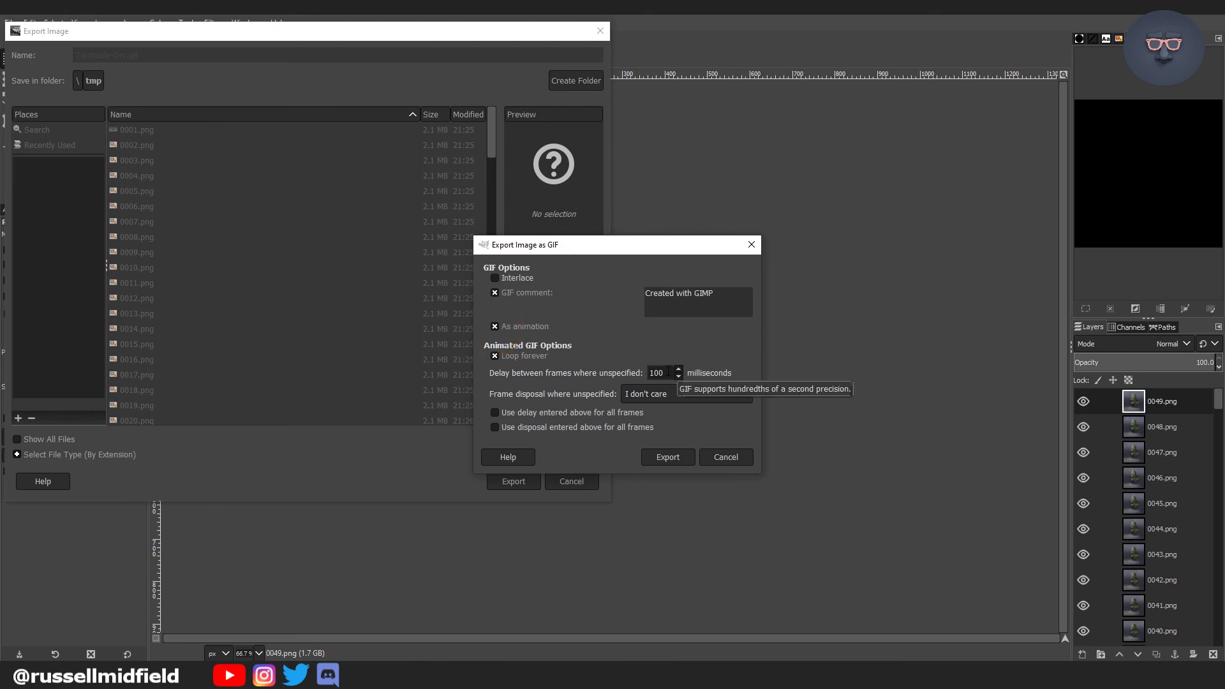
click(667, 457)
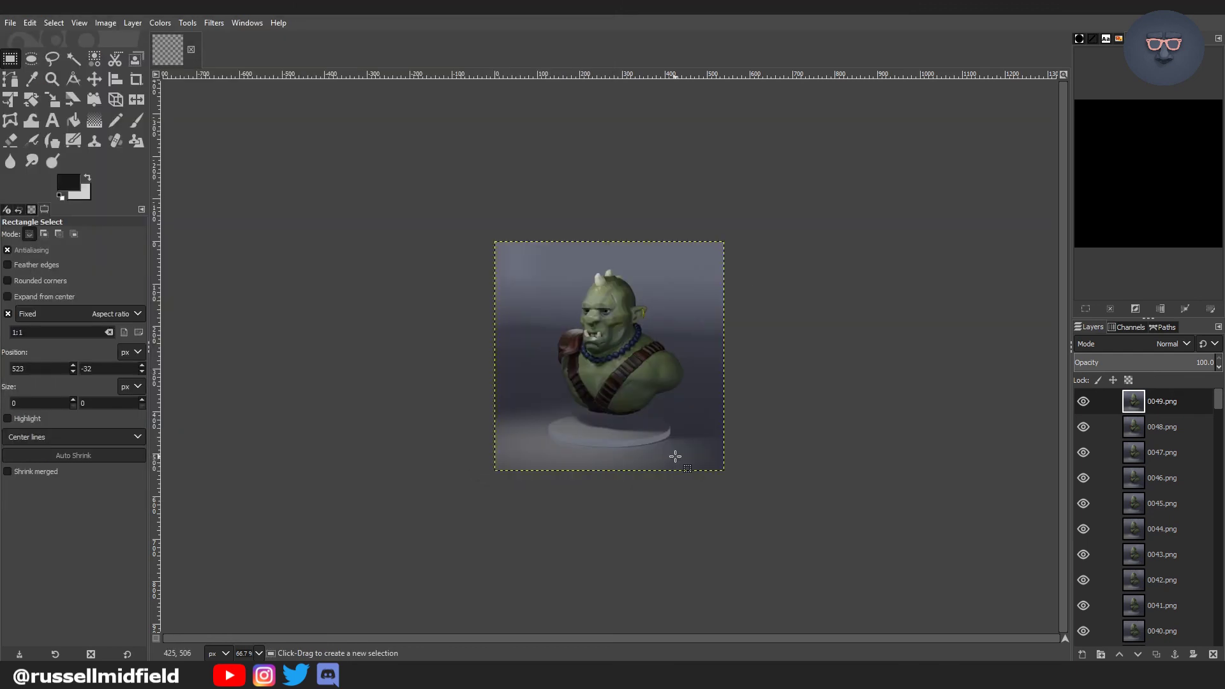
Switch to File Explorer and open Turntable-Orc.gif from the tmp folder to view the turntable animation.
key(alt+Tab)
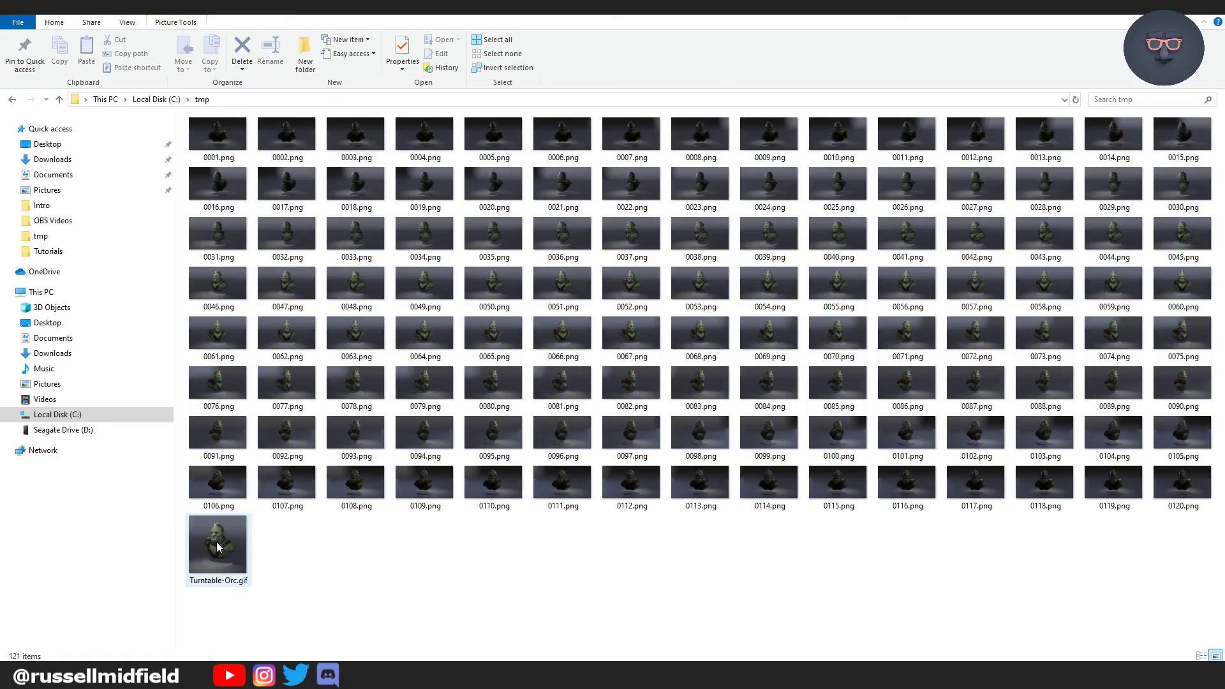
click(218, 548)
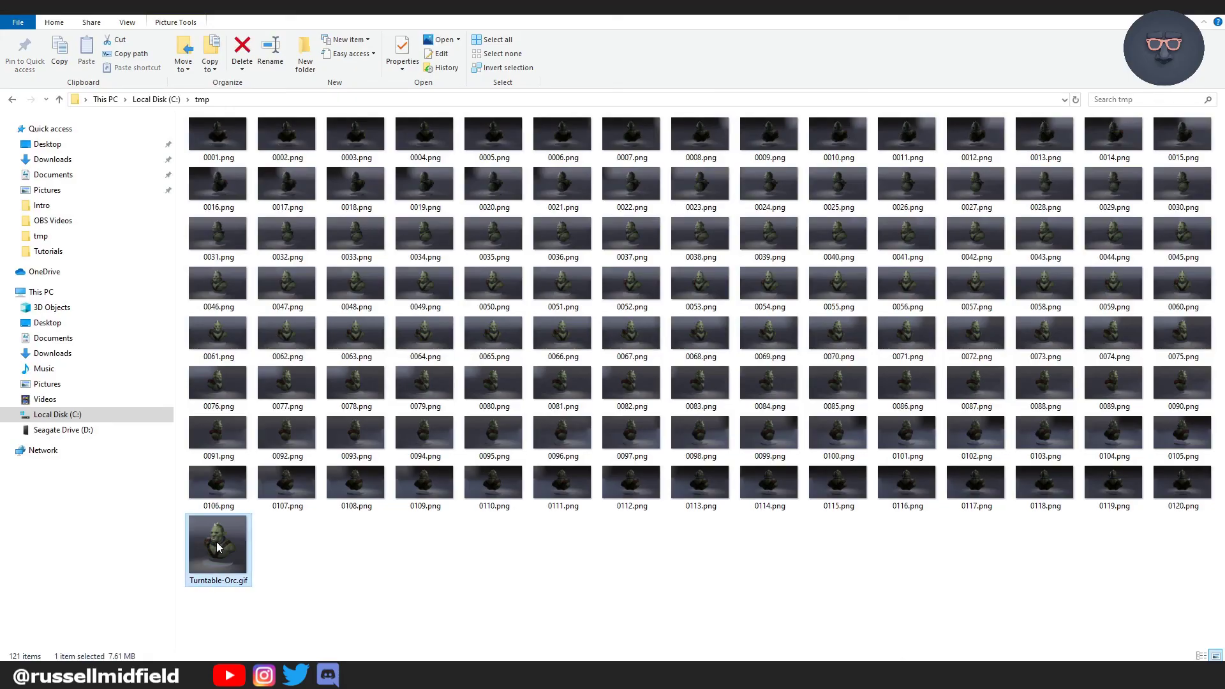
double_click(218, 548)
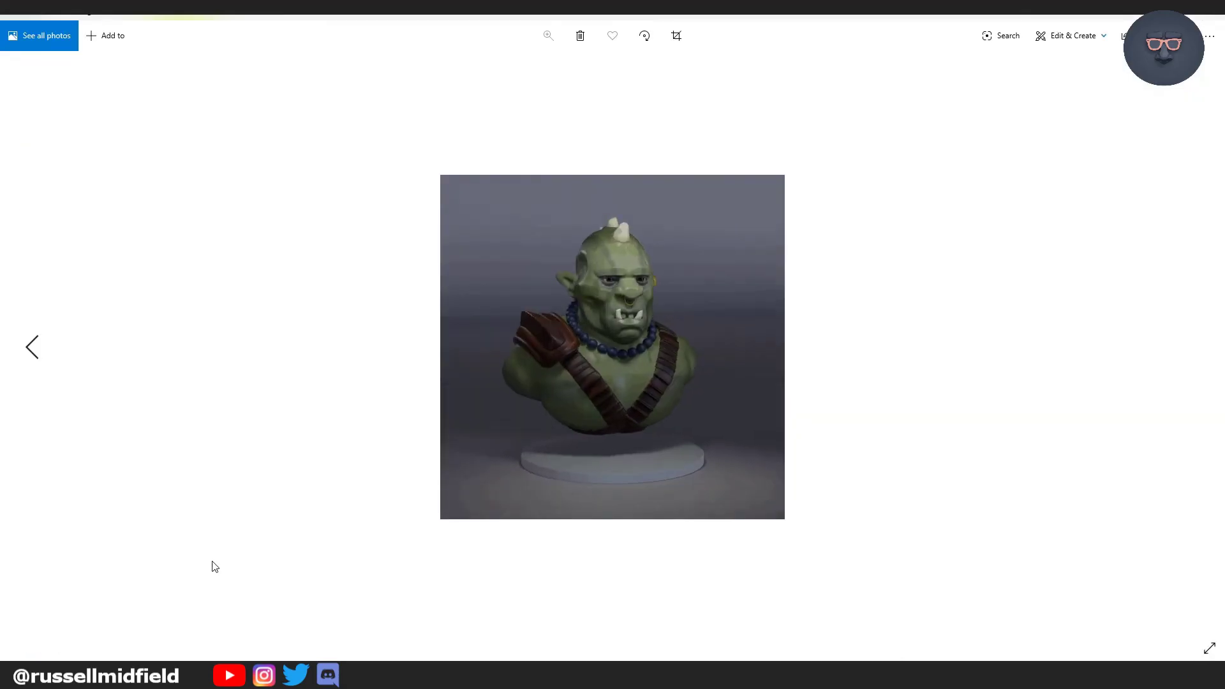